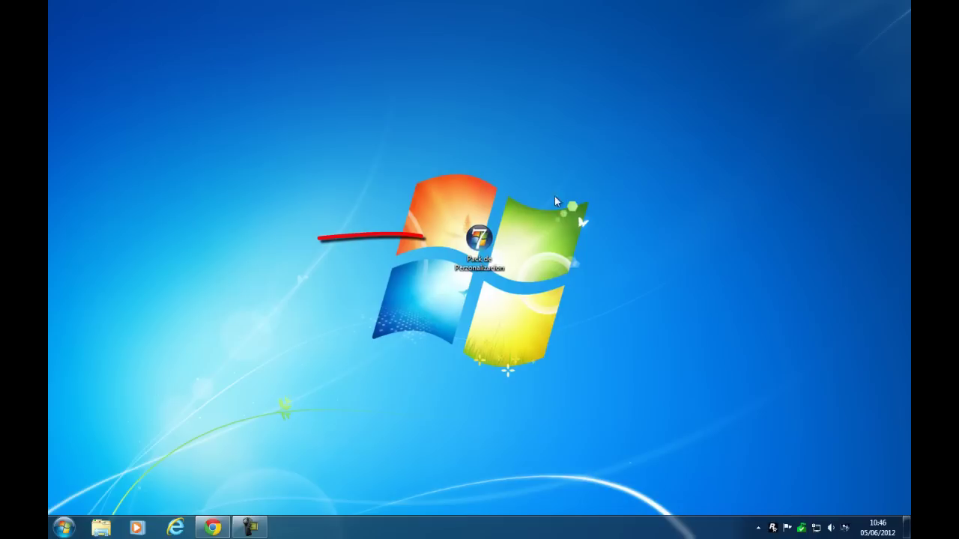
- Run the Pack de Perzonalizacion self-extractor and extract its contents to the Desktop folder
drag(426, 195, 363, 196)
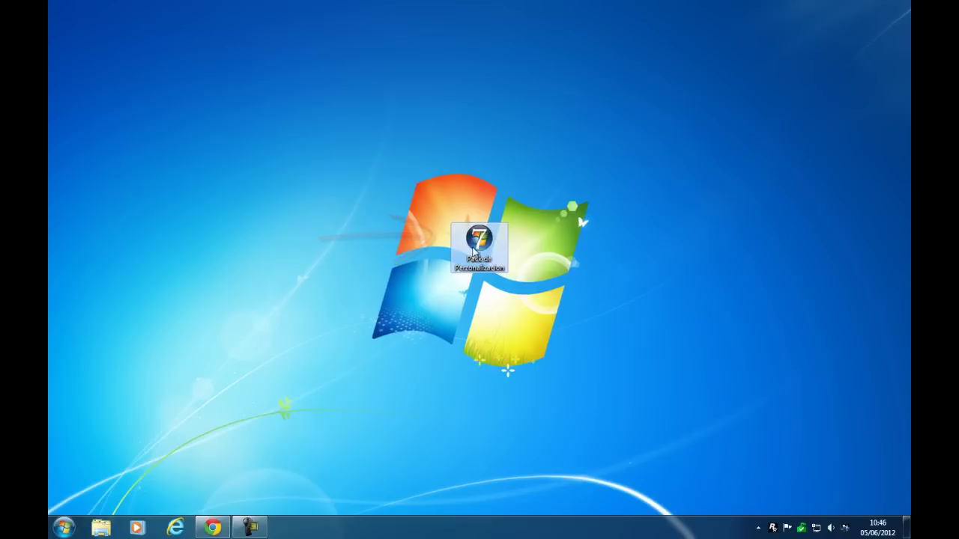
double_click(480, 238)
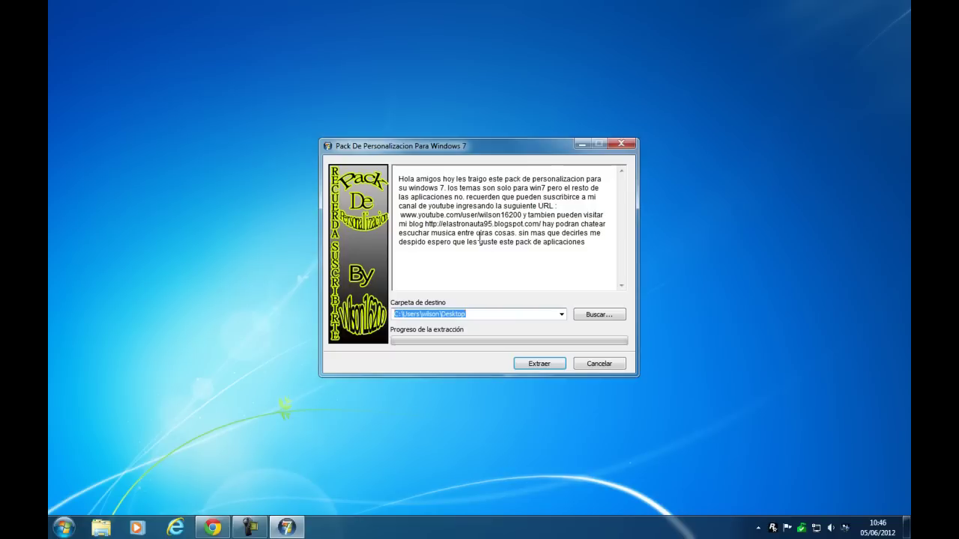
drag(590, 253, 409, 167)
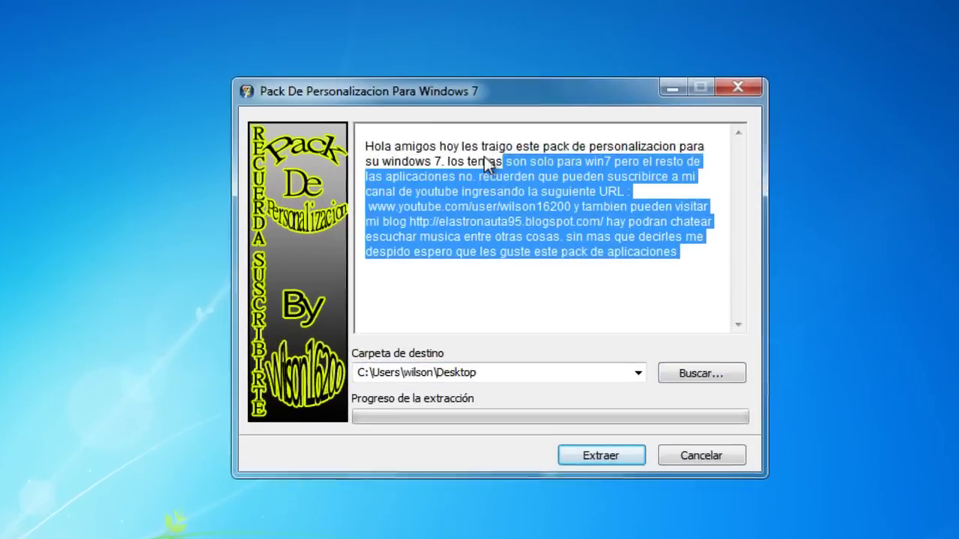
click(456, 213)
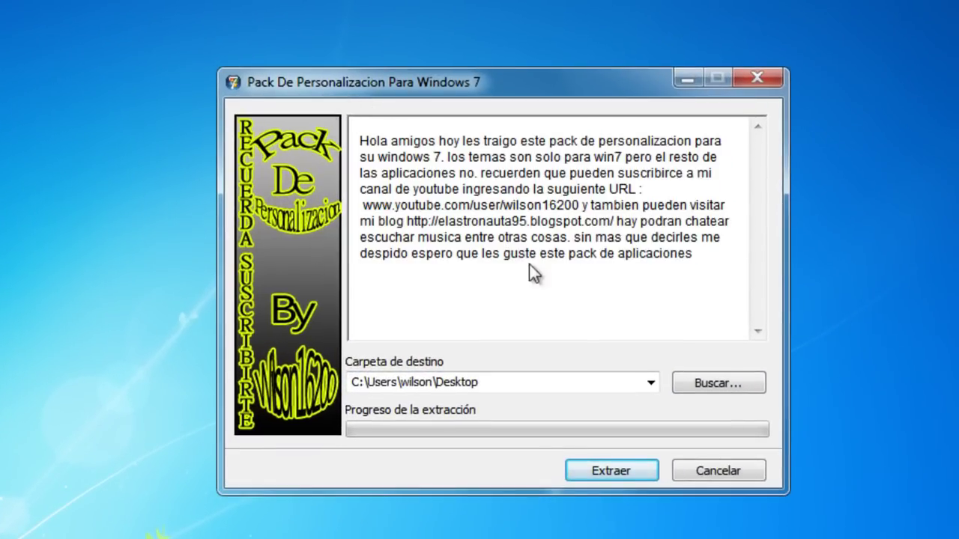
click(696, 383)
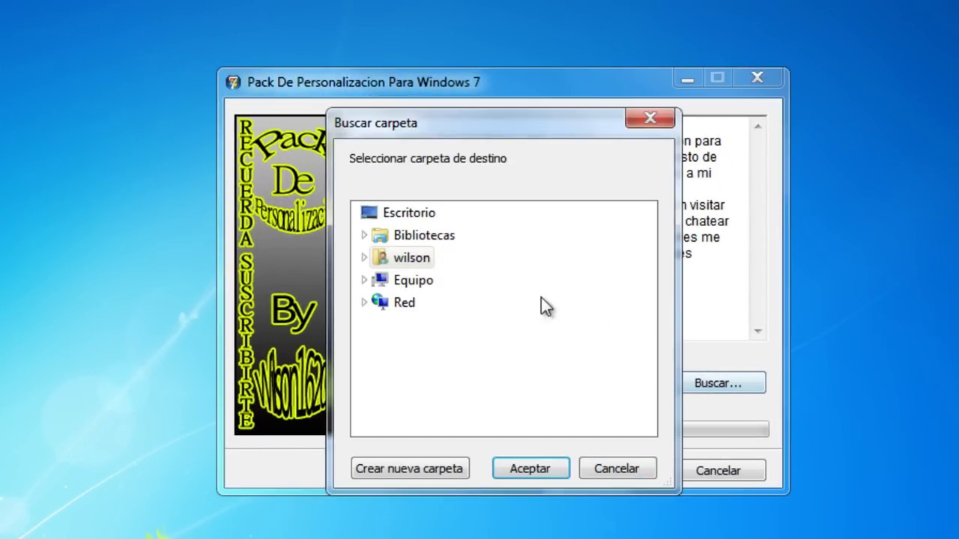
click(531, 469)
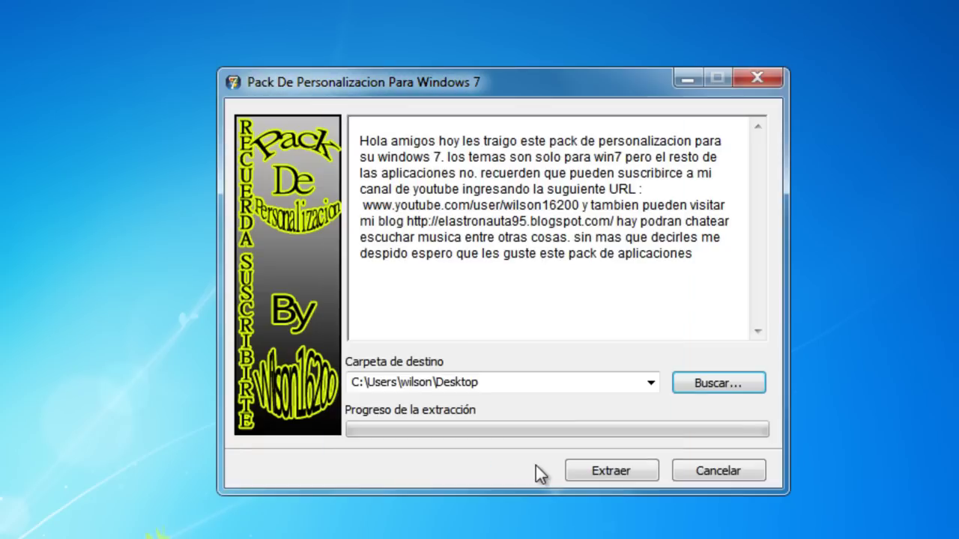
click(606, 470)
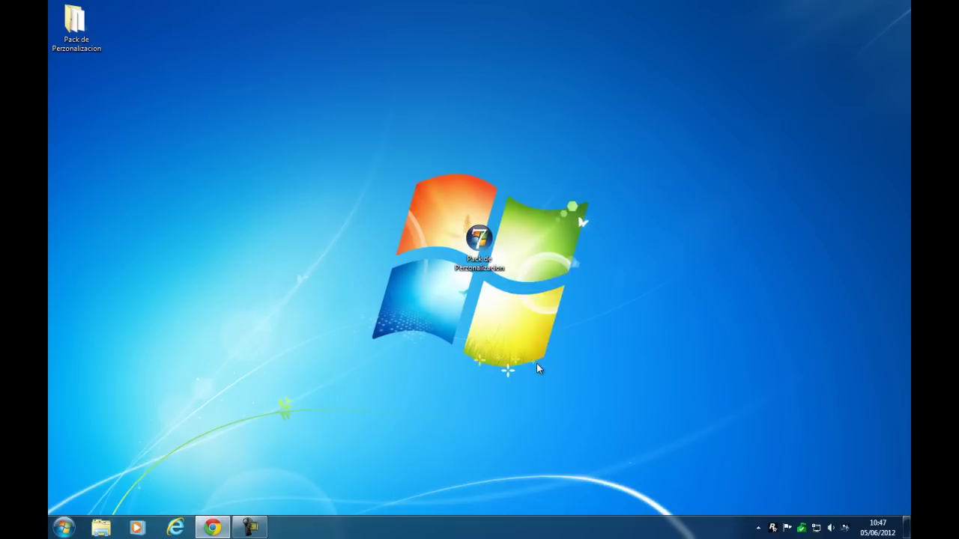
- Move the extractor icon aside, place the extracted Pack de Perzonalizacion folder mid-desktop and open it
drag(487, 251, 807, 46)
drag(75, 26, 478, 247)
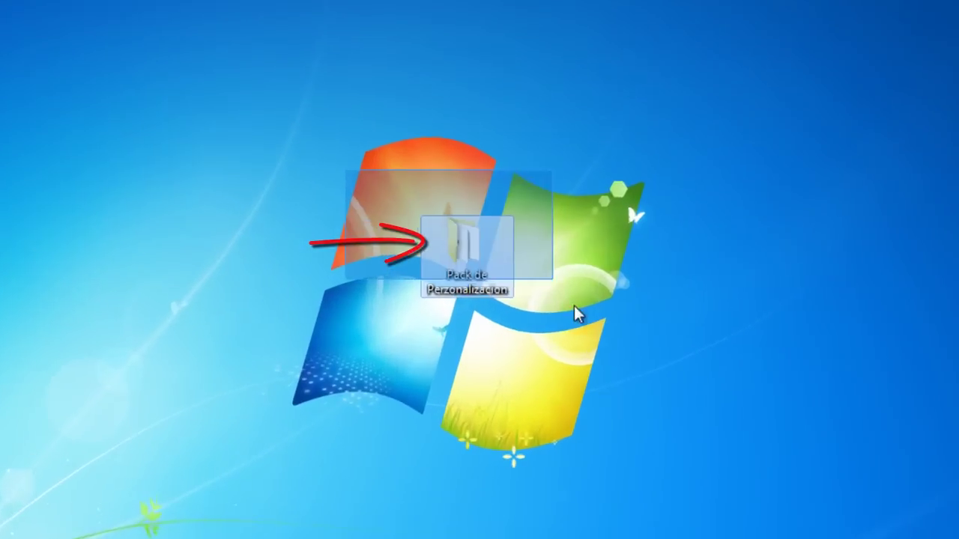
double_click(476, 244)
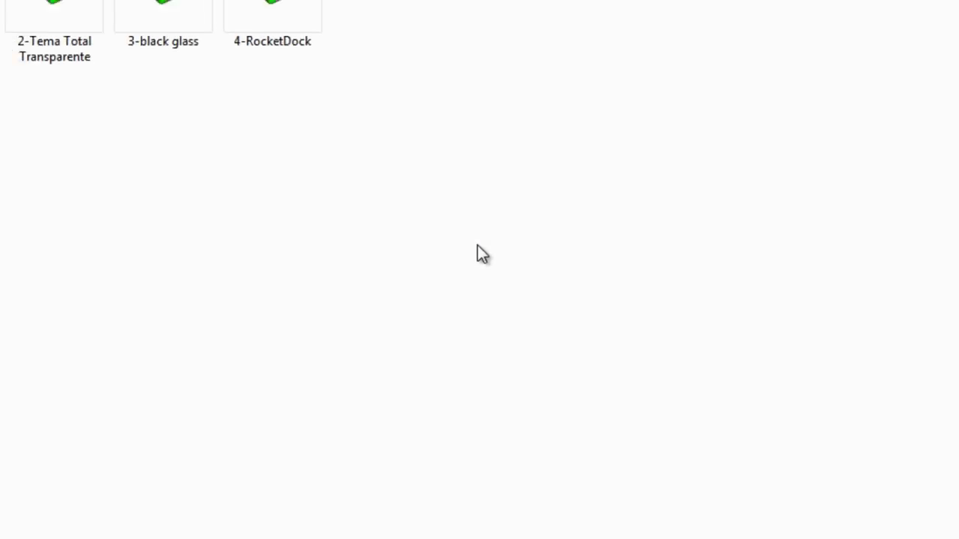
drag(445, 158, 217, 254)
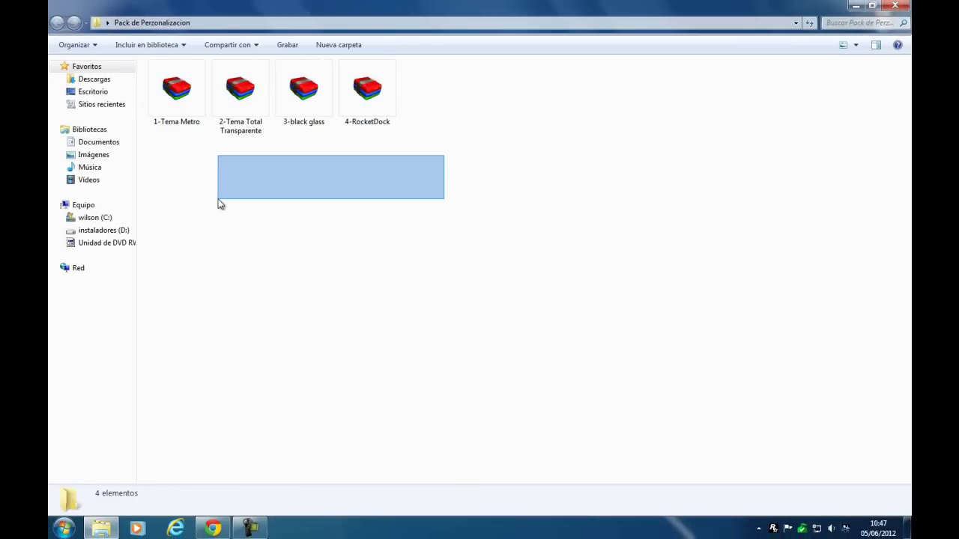
- Extract the 1-Tema Metro archive into the current folder
click(183, 101)
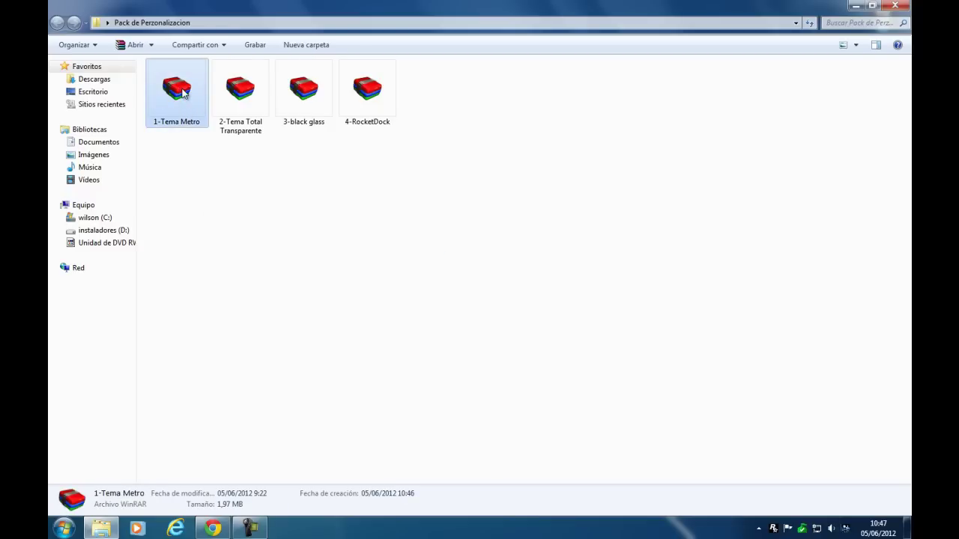
right_click(181, 92)
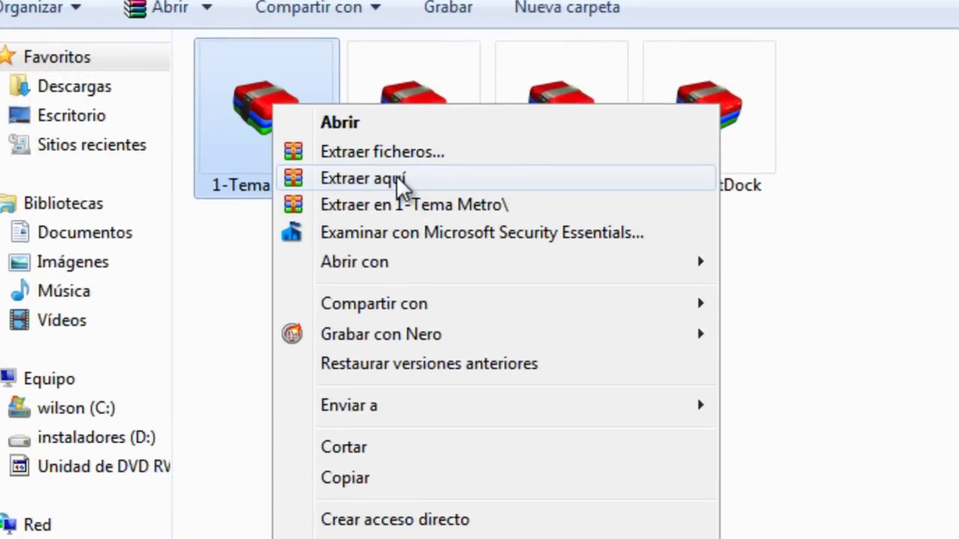
click(397, 177)
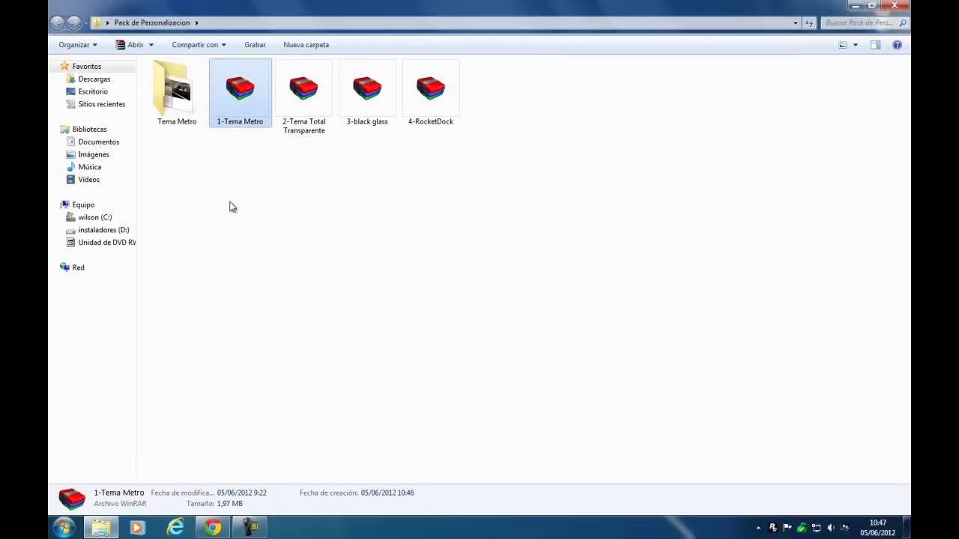
- Open the extracted Tema Metro folder and copy the WP7 Dark folder and the wp7 glass theme file
click(184, 122)
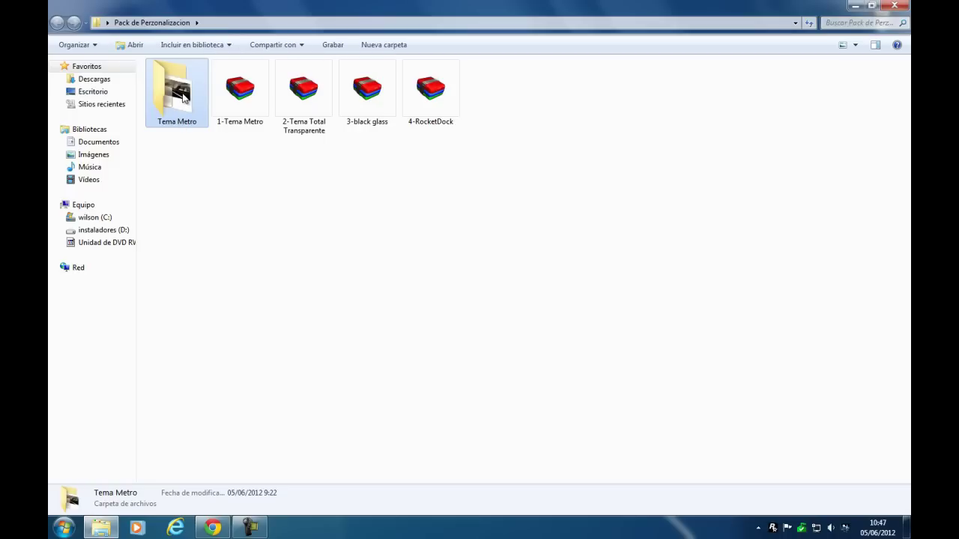
double_click(183, 97)
mouse_move(535, 325)
mouse_down()
mouse_move(229, 140)
mouse_move(283, 191)
mouse_up()
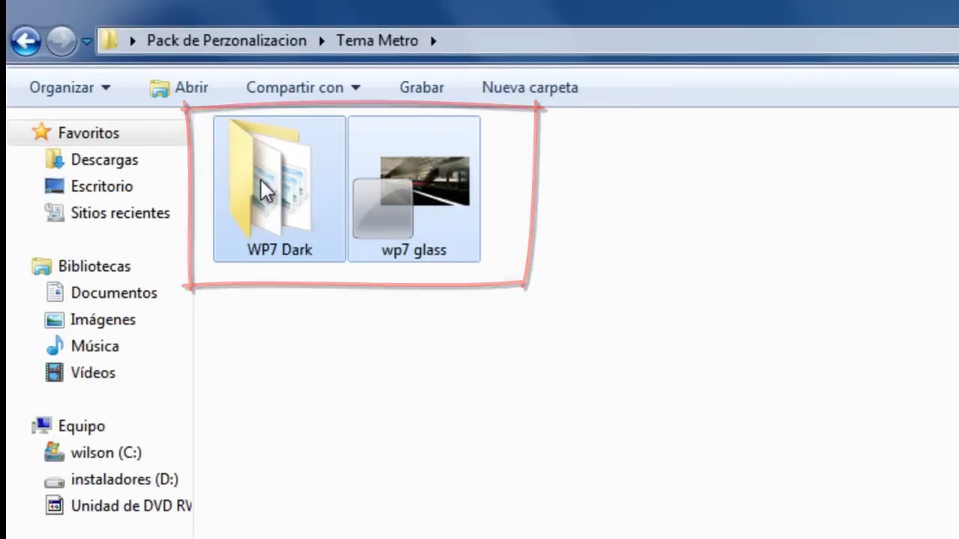
right_click(266, 191)
click(356, 517)
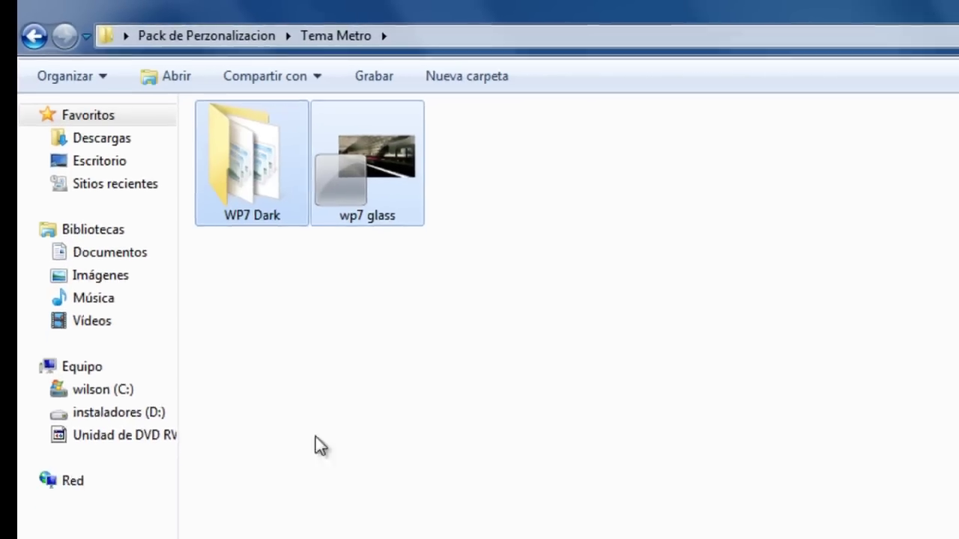
- Open the Themes folder at C:\Windows\Resources\Themes
click(70, 525)
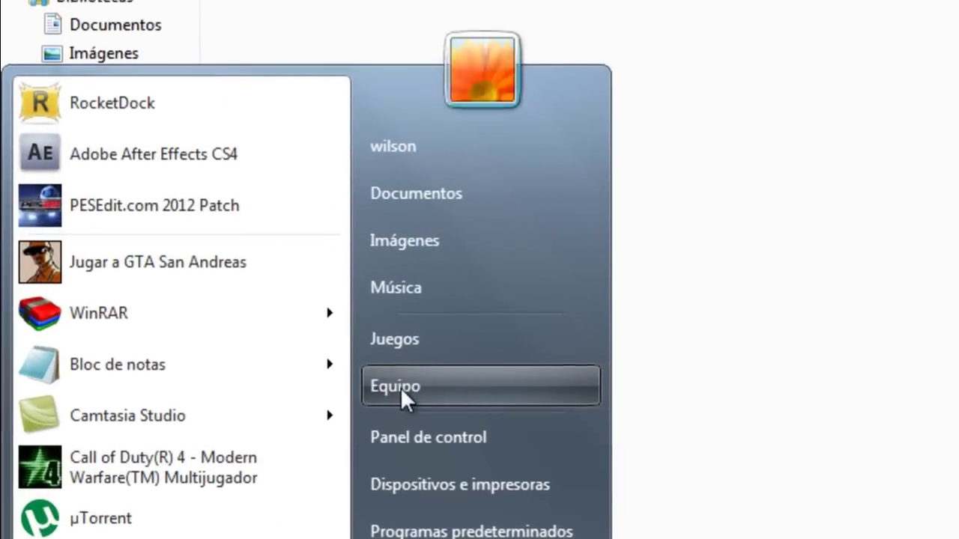
click(293, 336)
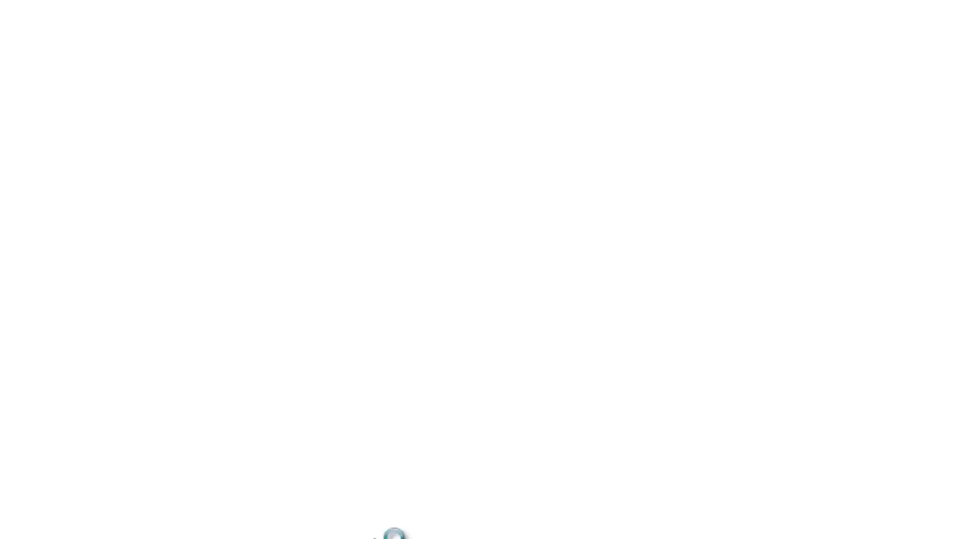
double_click(238, 171)
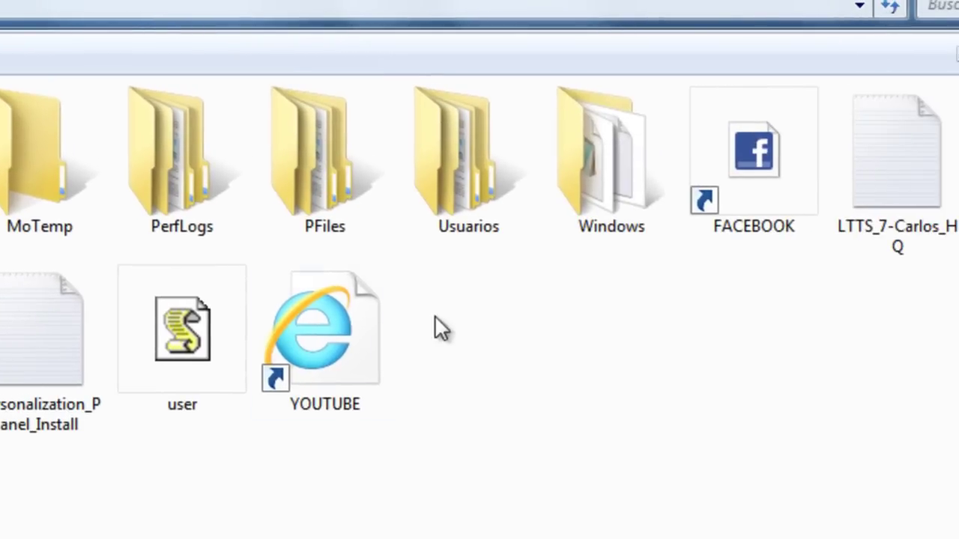
double_click(595, 196)
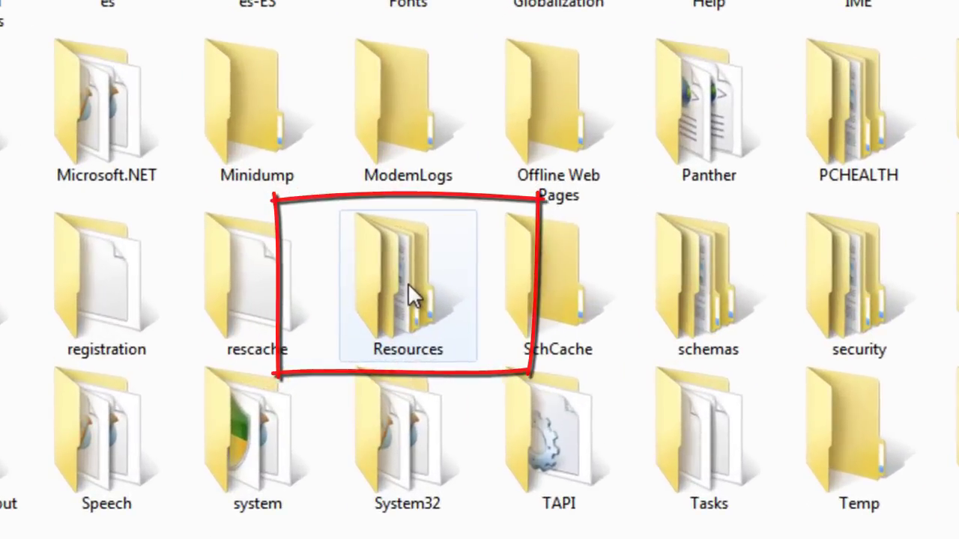
double_click(408, 283)
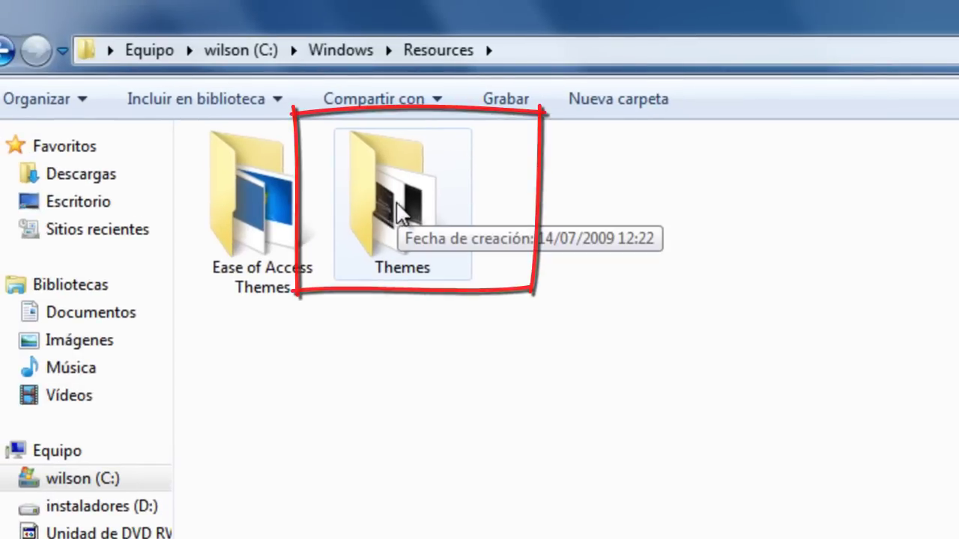
double_click(395, 221)
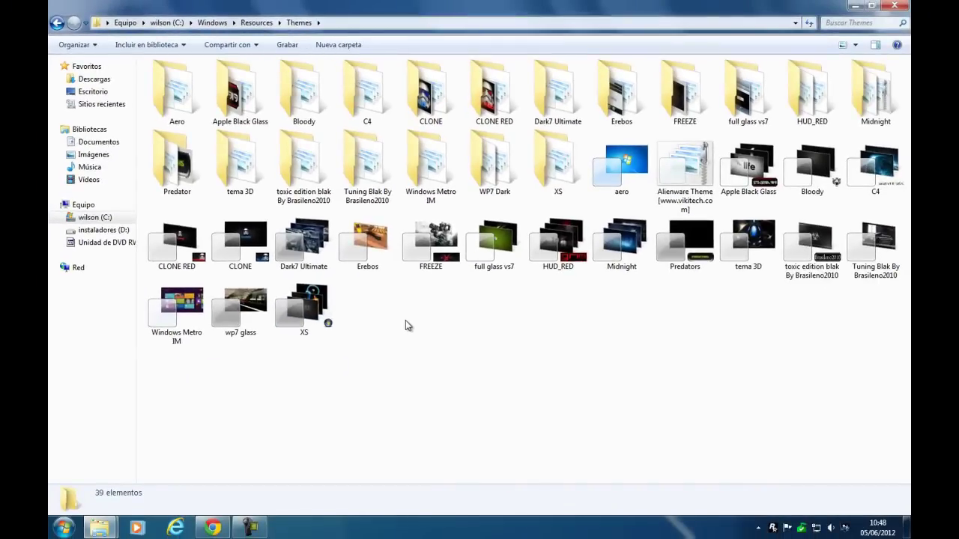
- Try to paste the WP7 Dark folder and wp7 glass theme file into the Themes folder
right_click(486, 406)
click(452, 406)
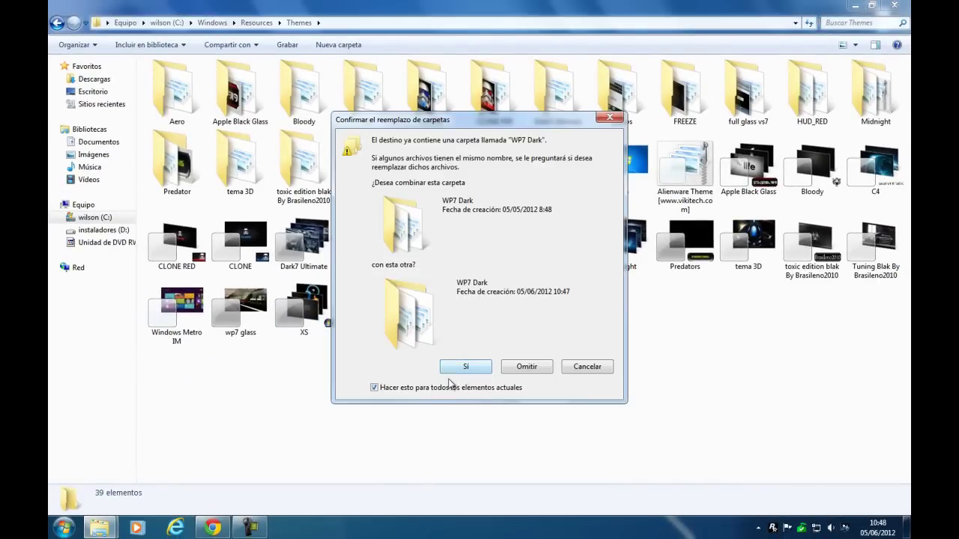
click(588, 368)
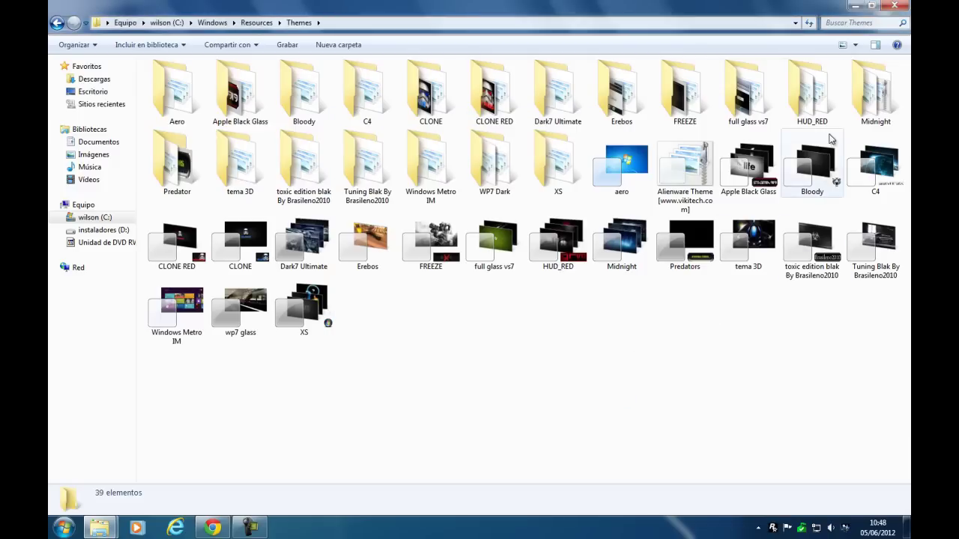
- Return to the Pack de Perzonalizacion folder and extract the 2-Tema Total Transparente archive there
click(855, 6)
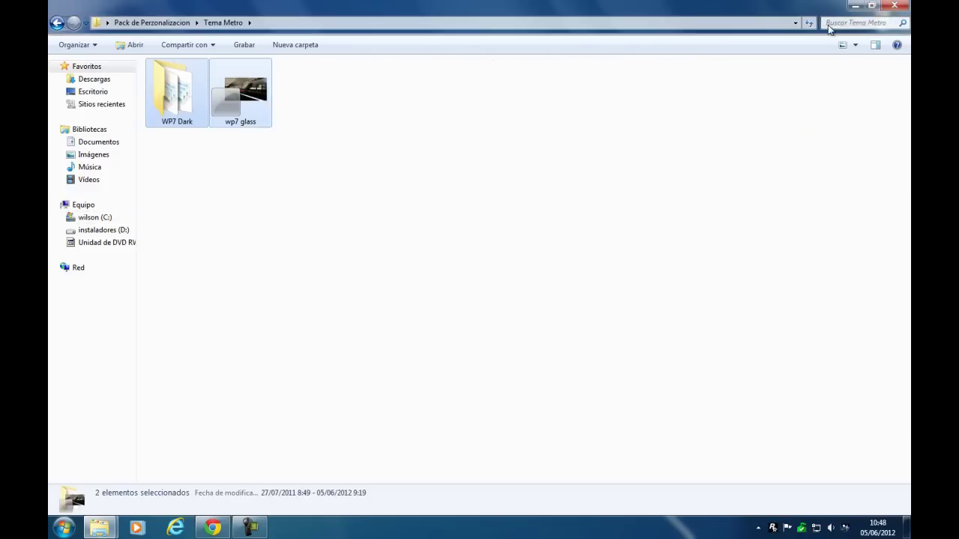
click(57, 24)
click(269, 184)
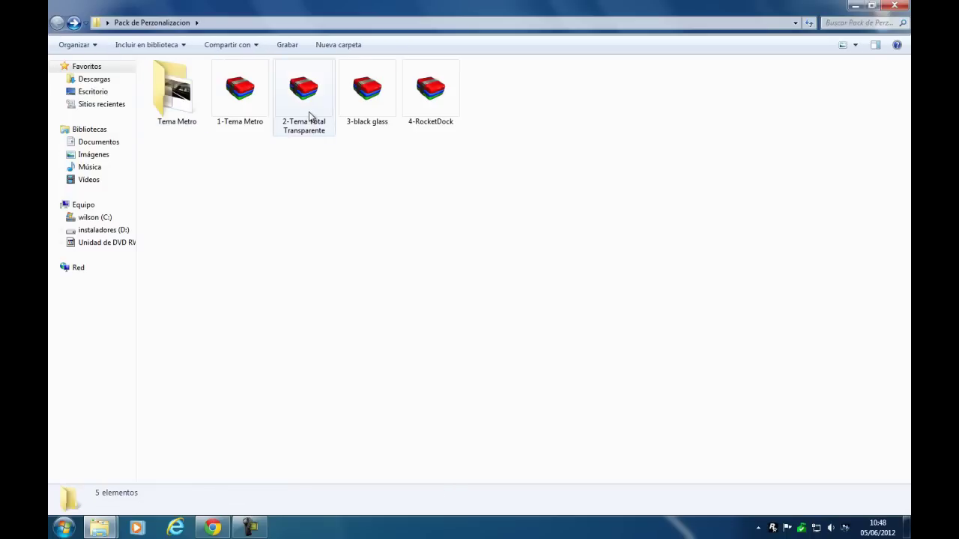
click(308, 113)
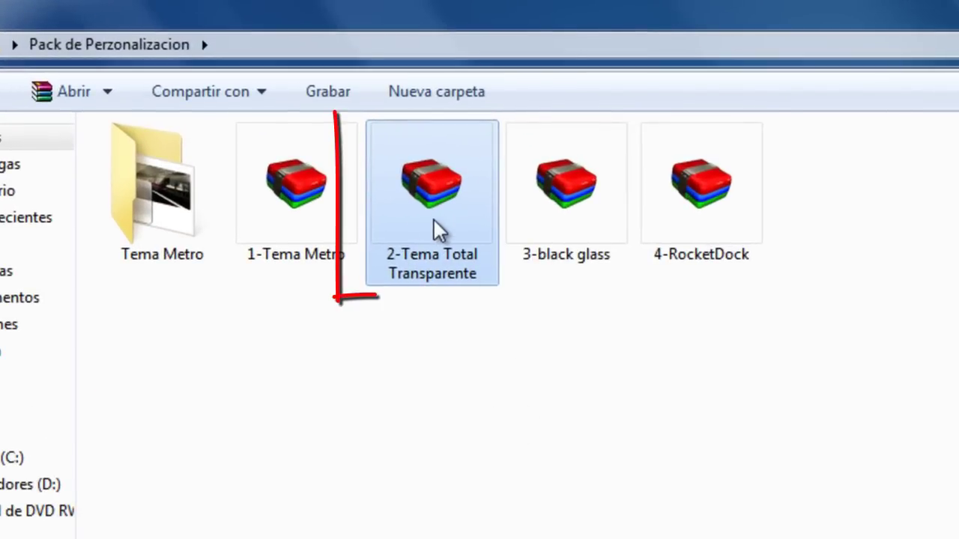
right_click(434, 219)
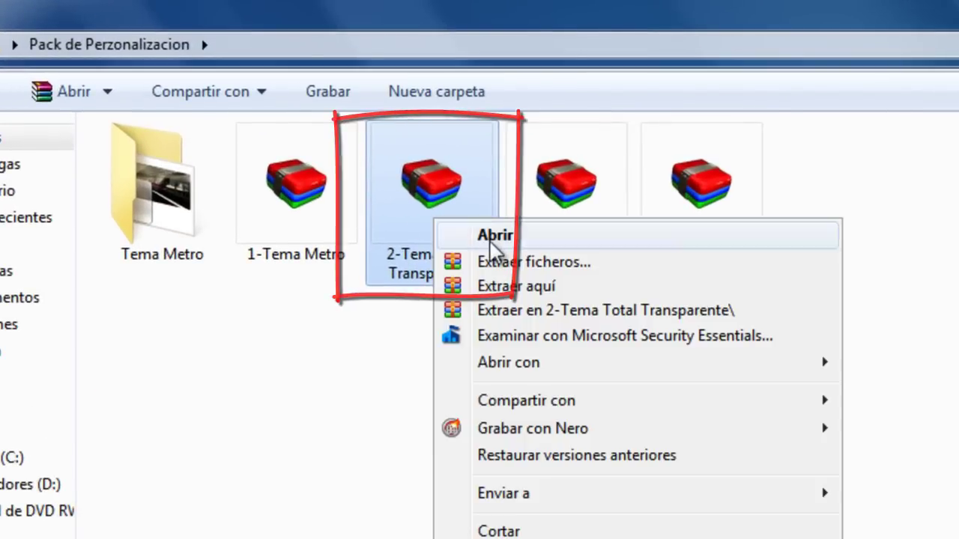
click(525, 287)
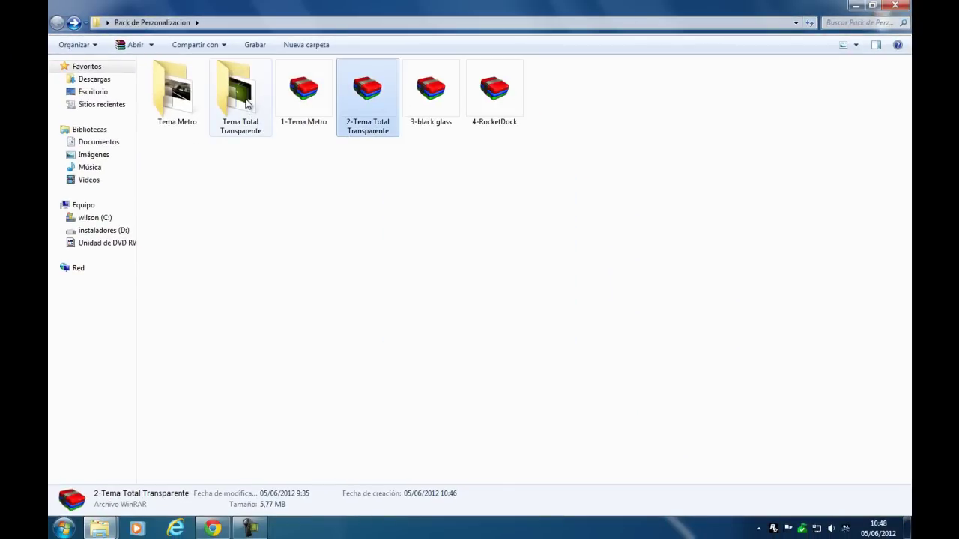
- Open the Tema Total Transparente folder and copy the full glass vs7 folder and theme file
double_click(247, 103)
drag(339, 132, 260, 98)
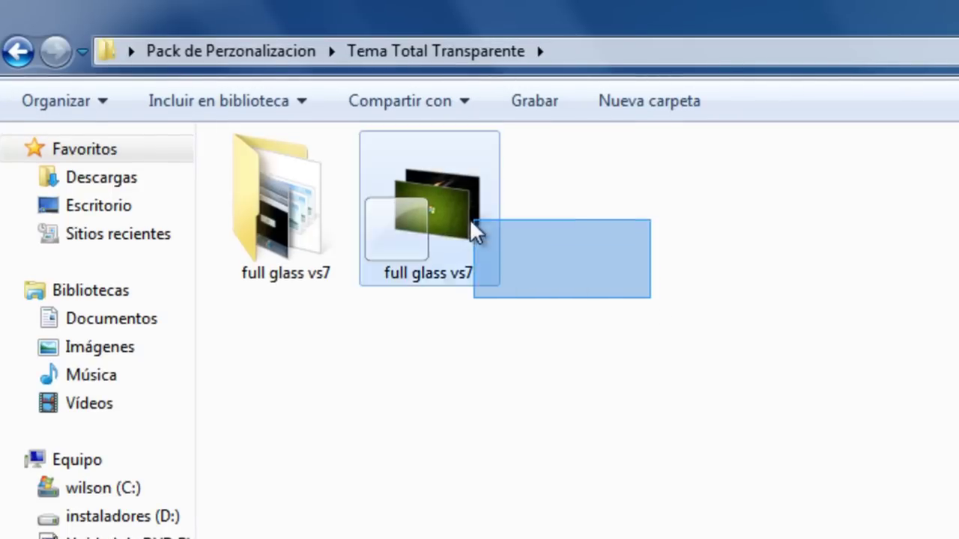
drag(472, 221, 262, 181)
right_click(447, 263)
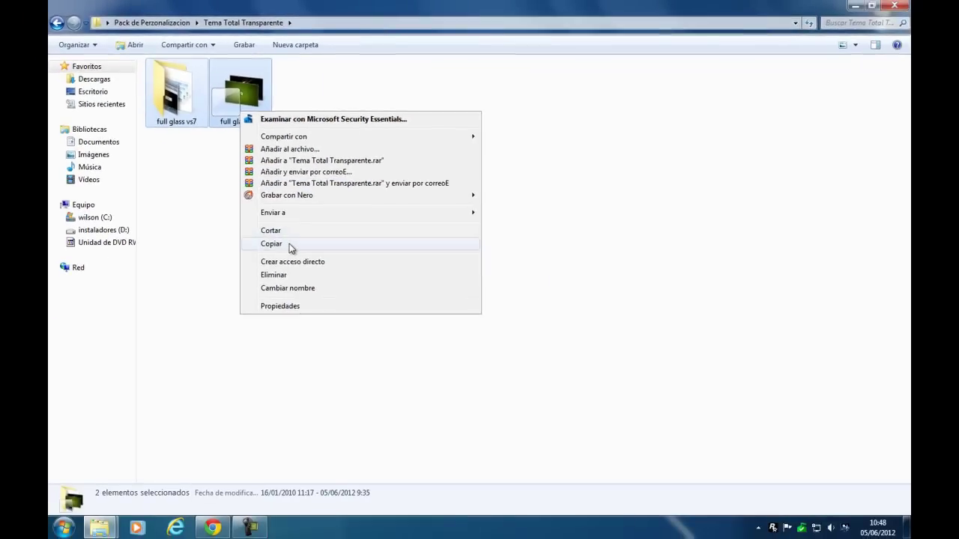
click(491, 537)
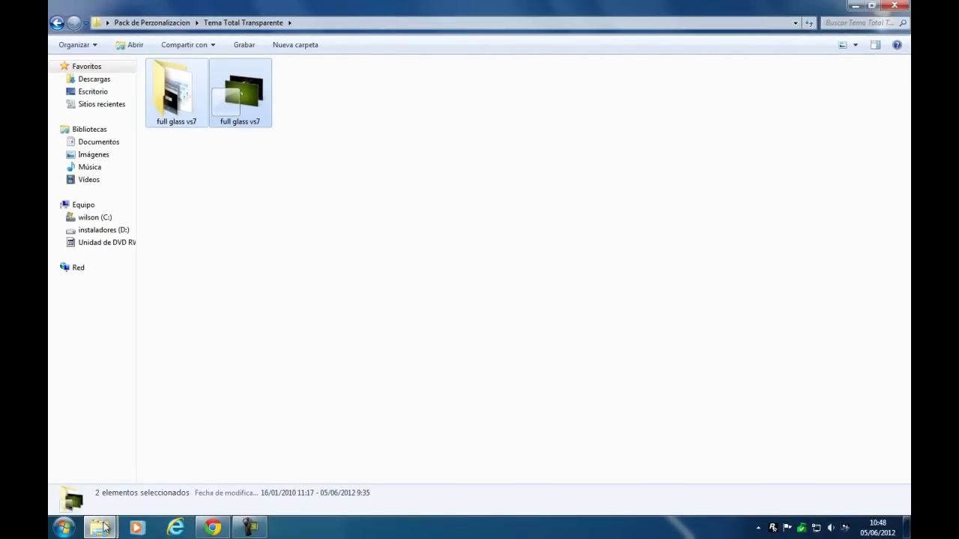
- Paste the copied full glass vs7 folder and theme file into the Themes folder, merging with the existing folder, and close that window
mouse_move(104, 528)
click(223, 472)
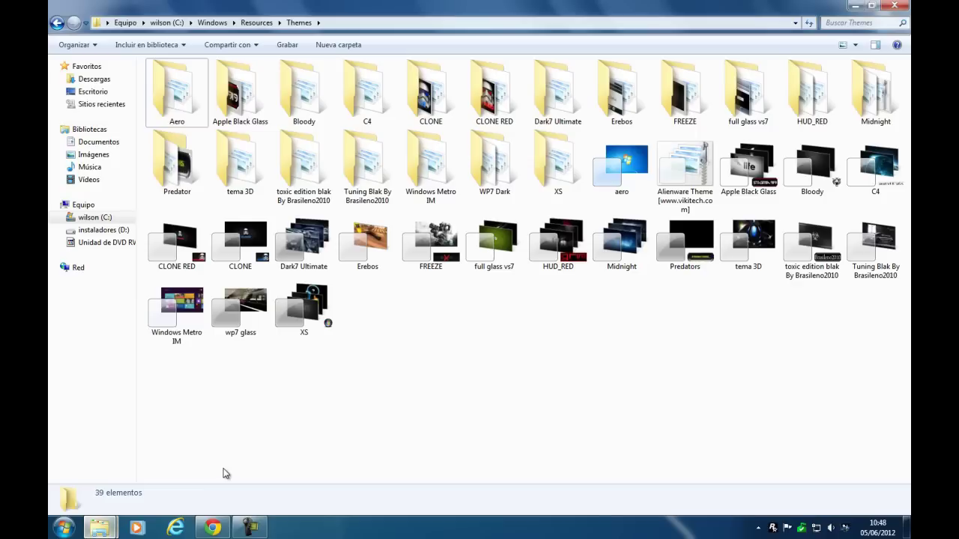
right_click(433, 368)
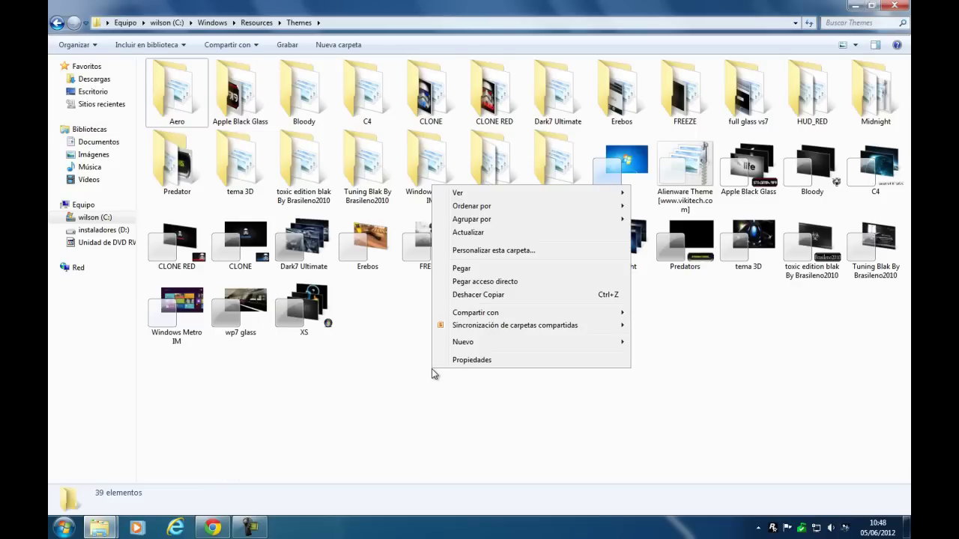
click(482, 274)
click(358, 401)
click(458, 368)
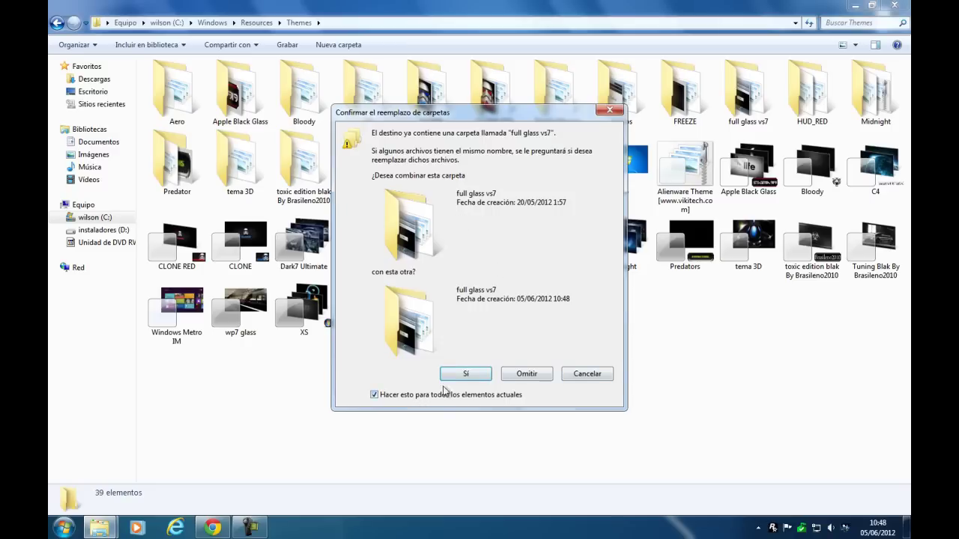
click(462, 374)
click(559, 380)
click(501, 259)
click(548, 351)
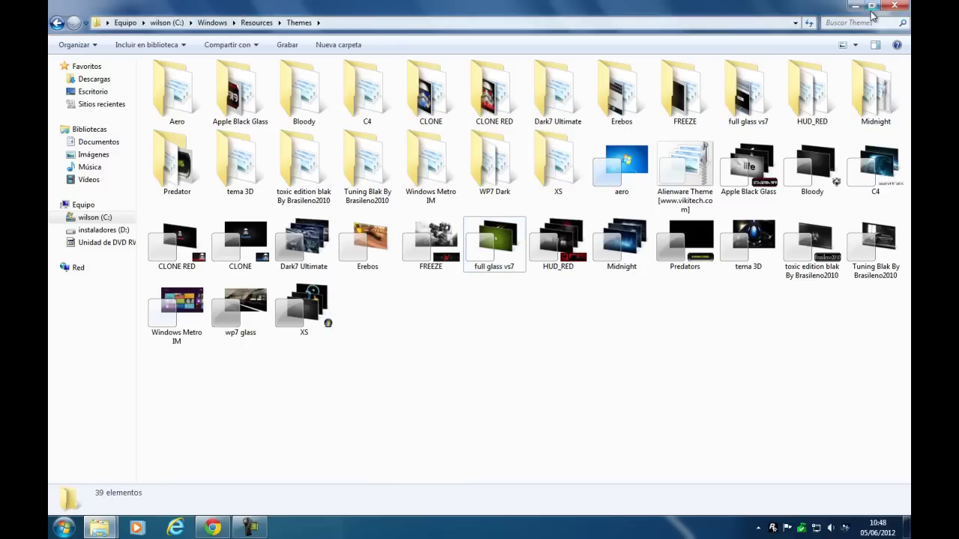
click(893, 7)
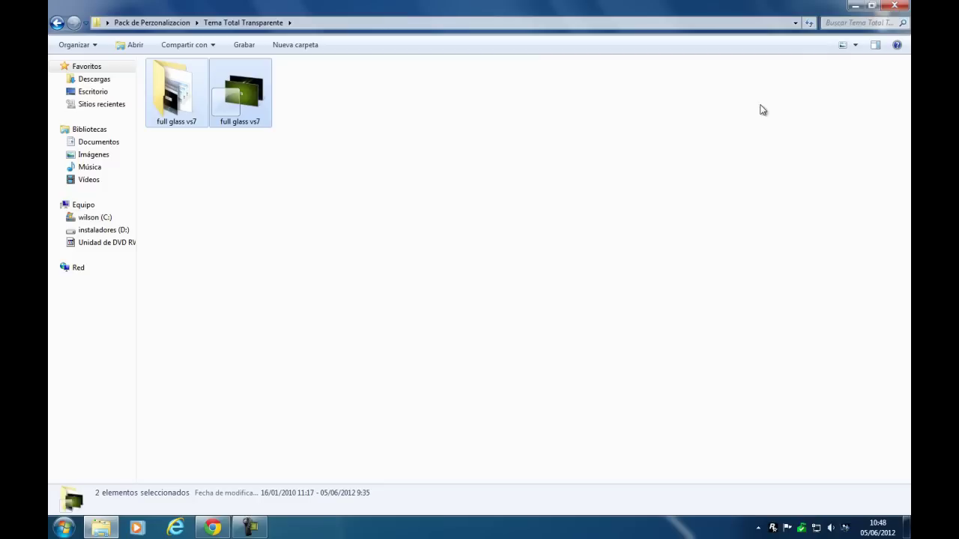
- Return to the Pack de Perzonalizacion folder, extract the 3-black glass archive there, and check the contents of the black glass folder
click(56, 24)
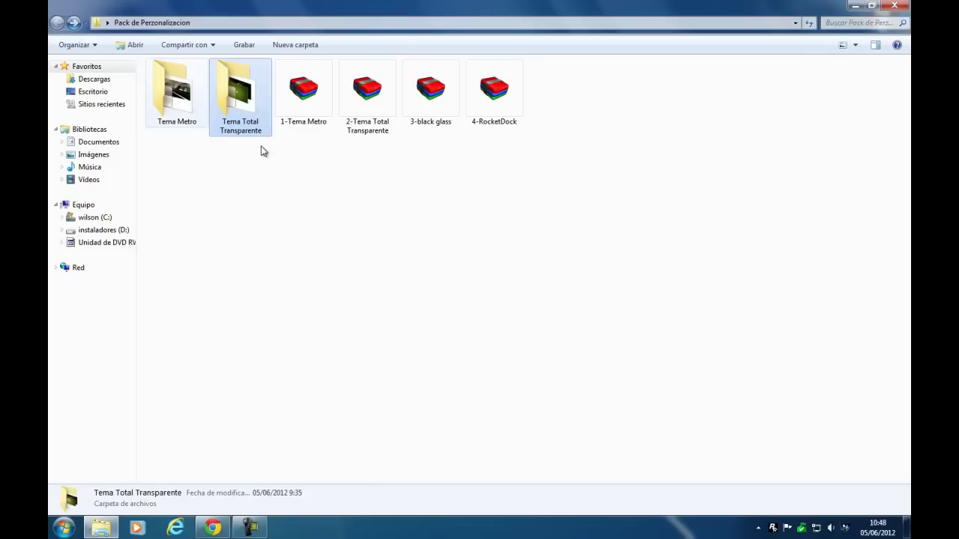
click(313, 121)
click(368, 120)
click(436, 123)
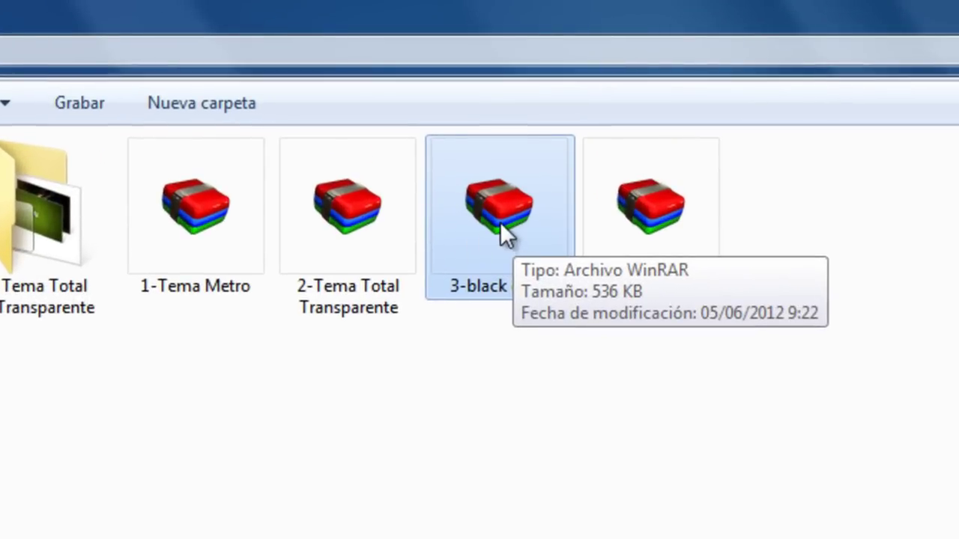
right_click(496, 225)
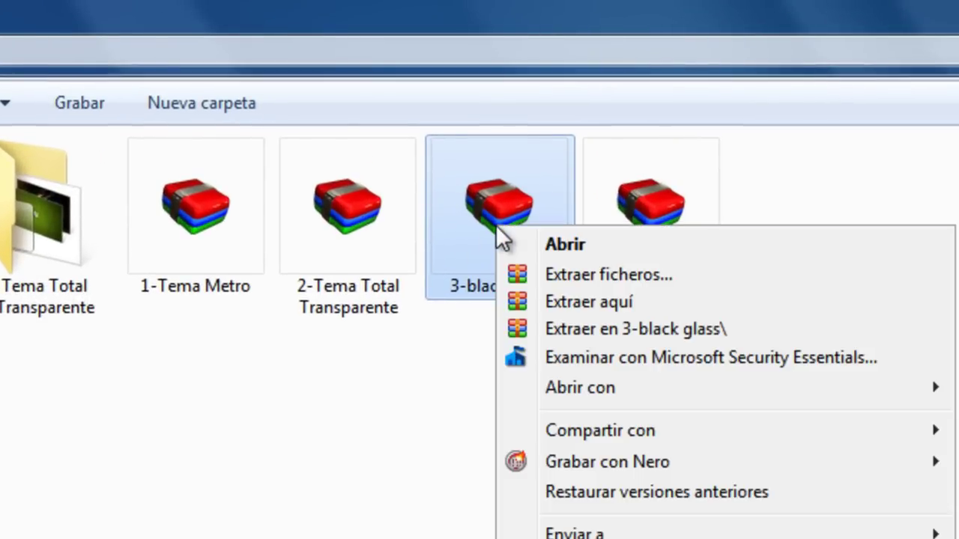
click(568, 298)
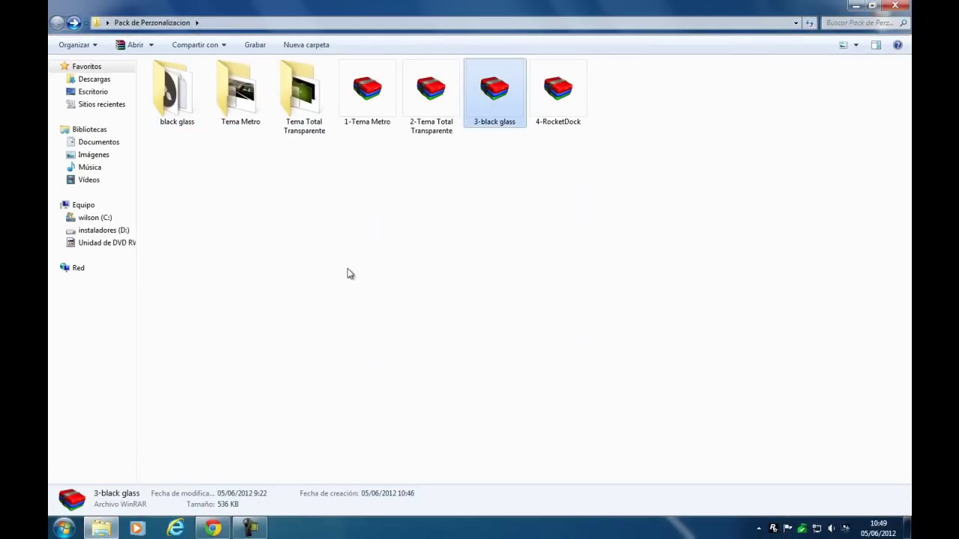
double_click(184, 106)
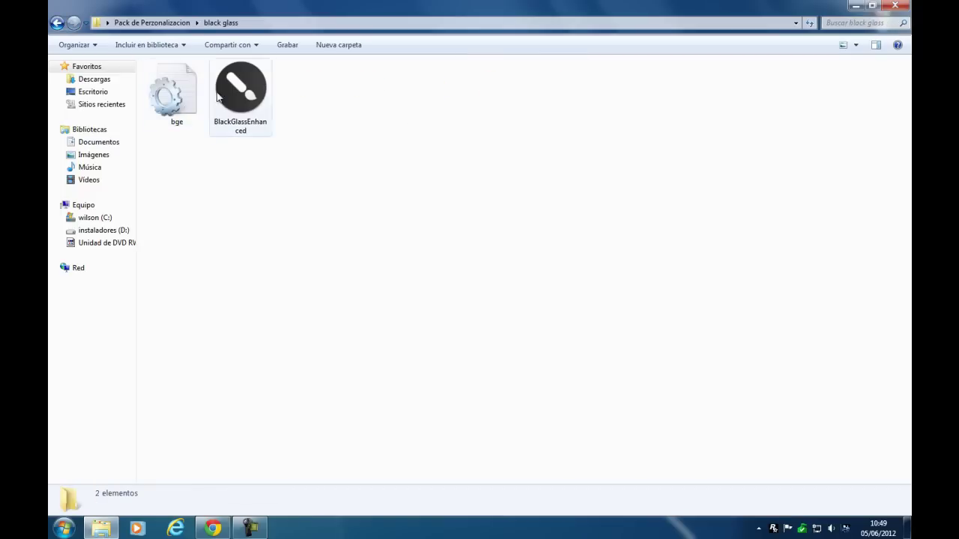
click(57, 23)
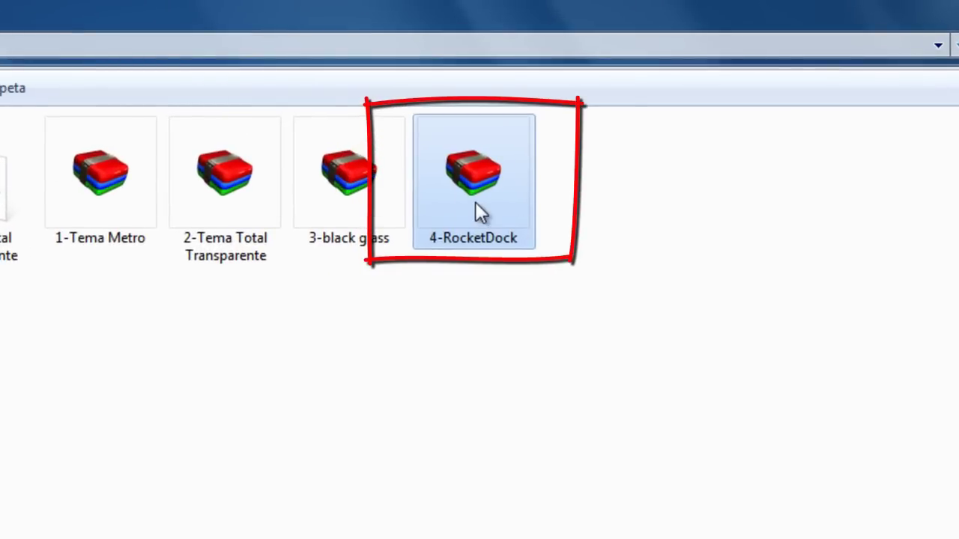
- Extract the 4-RocketDock archive into the Pack de Perzonalizacion folder
right_click(474, 198)
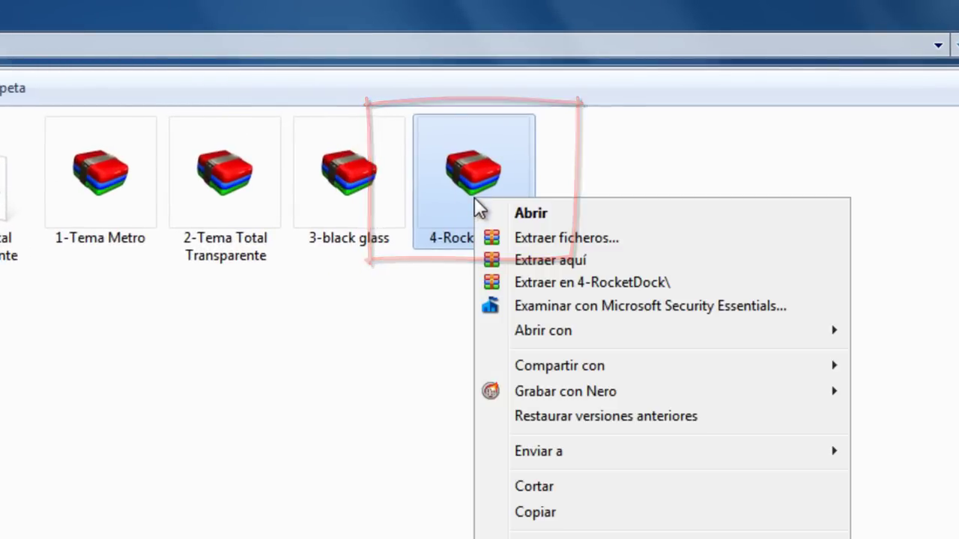
click(553, 262)
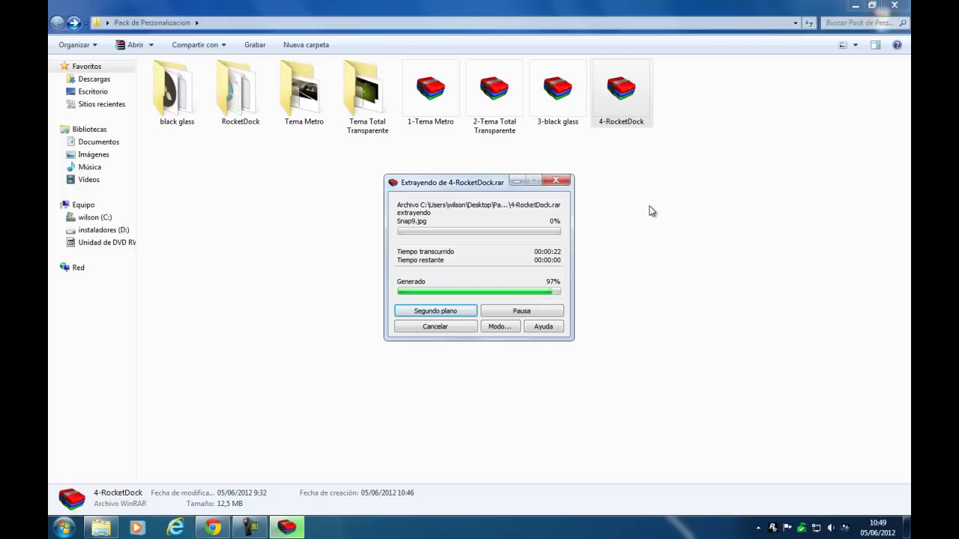
click(633, 202)
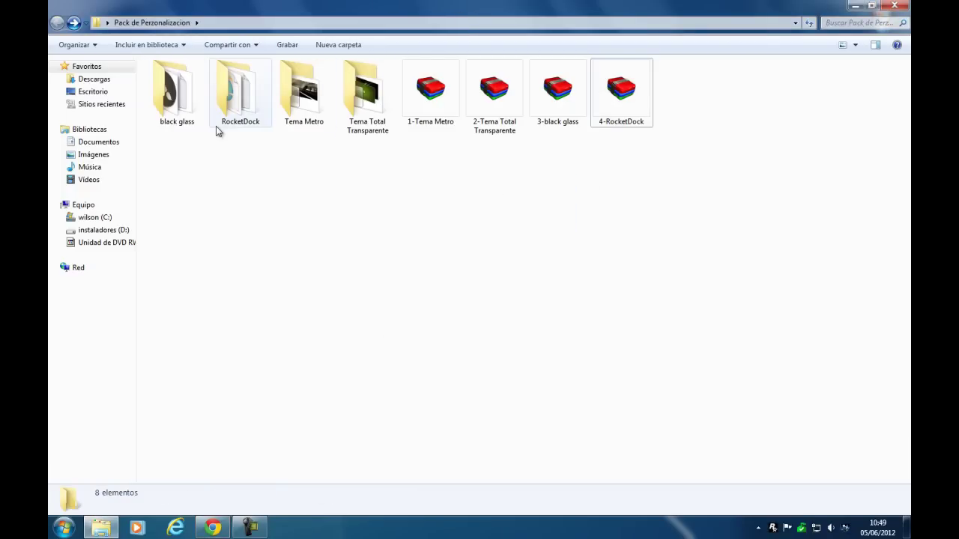
- Open the Tema Metro folder and select the wp7 glass theme file
click(291, 125)
click(326, 150)
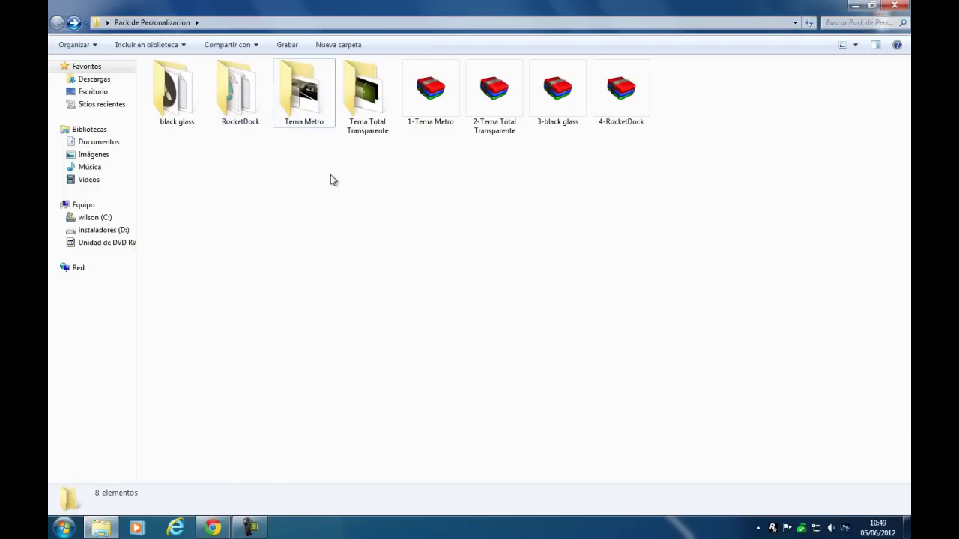
click(324, 122)
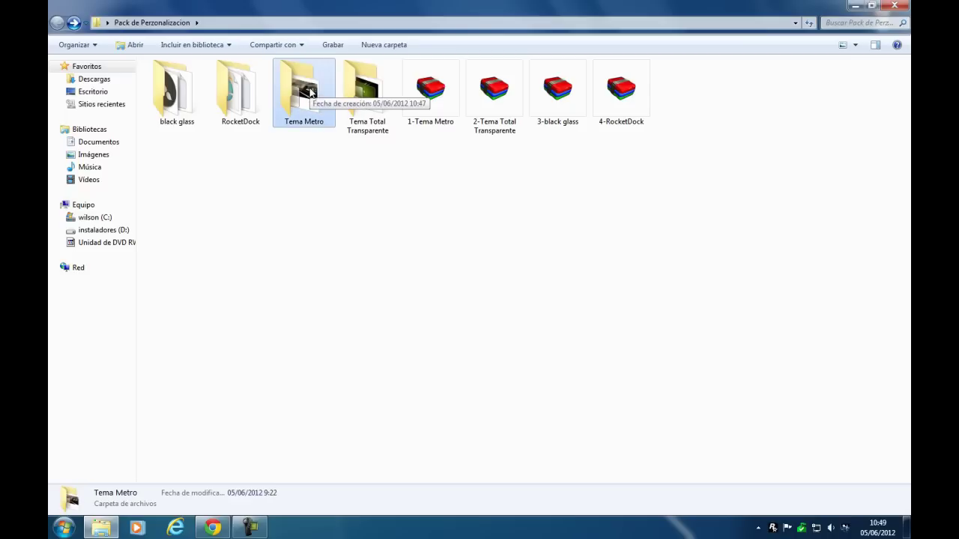
double_click(309, 90)
click(238, 123)
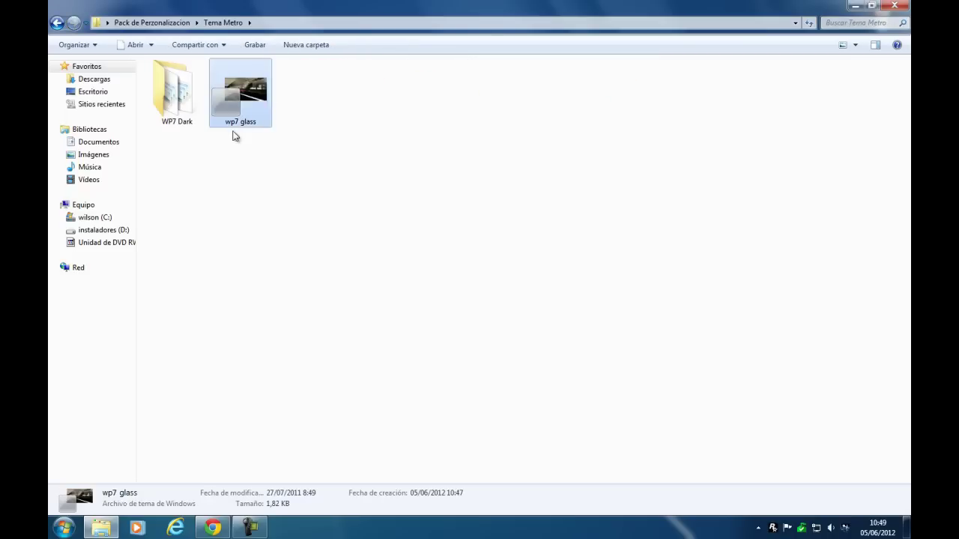
- Minimize the folder window and open the desktop's Personalization settings in a maximized window
click(852, 7)
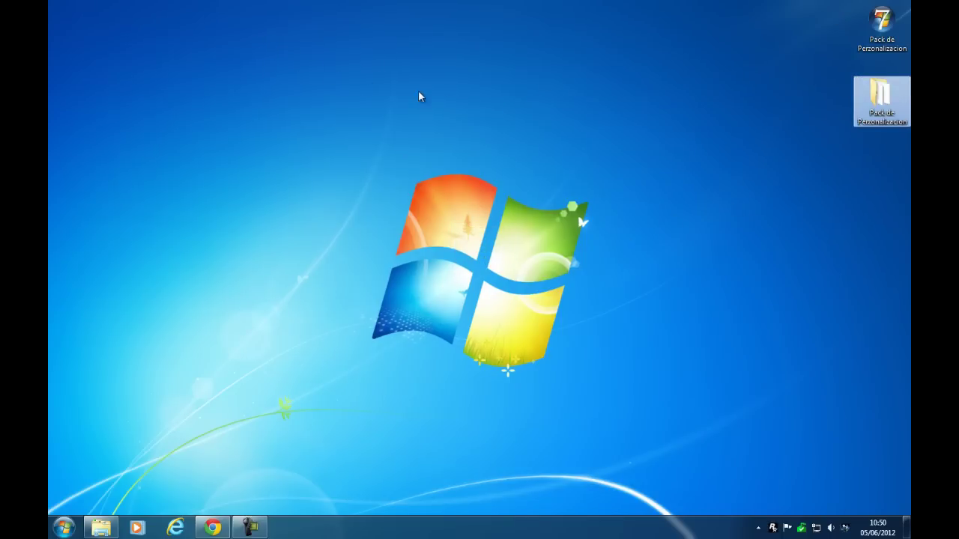
right_click(362, 72)
click(401, 248)
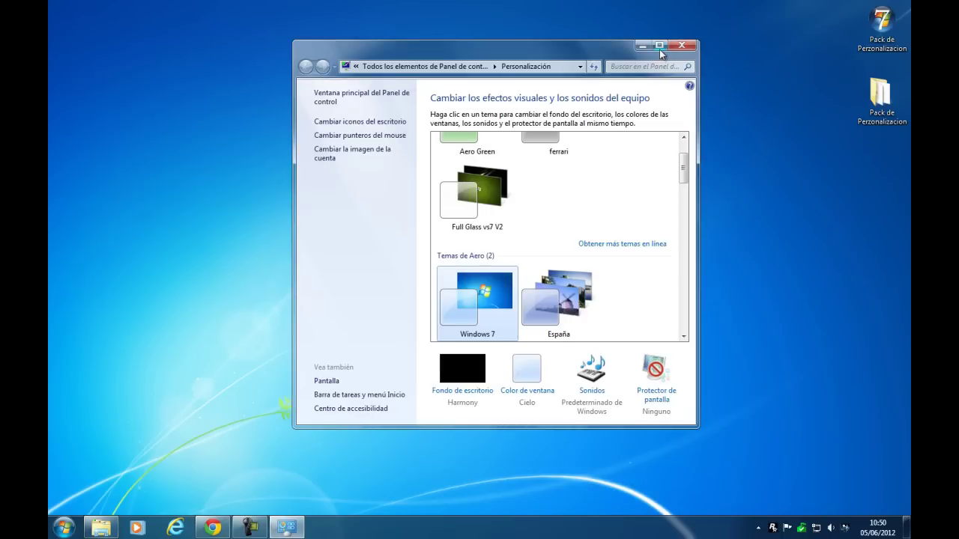
click(660, 46)
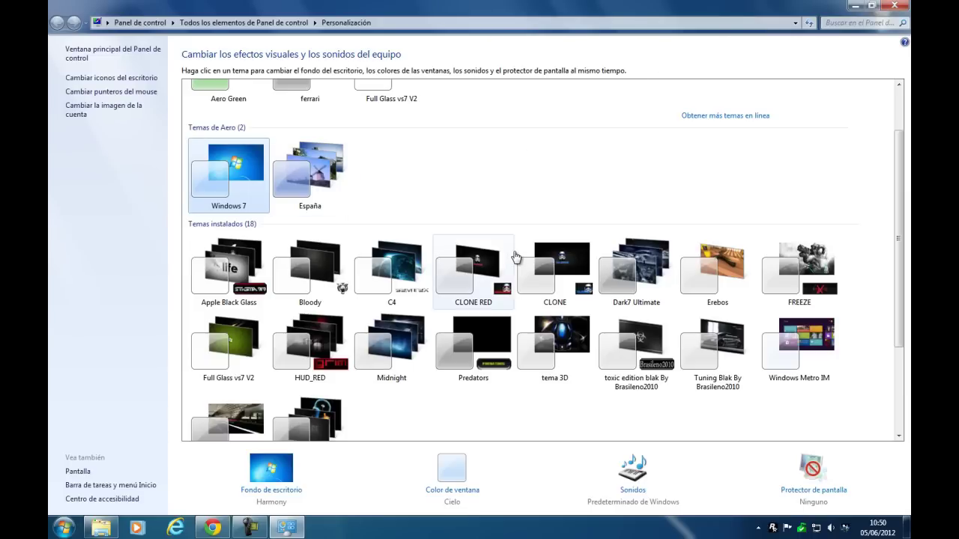
- Apply the WP7 Glass theme from the installed themes and close the Personalization window
scroll(757, 337, down, 1)
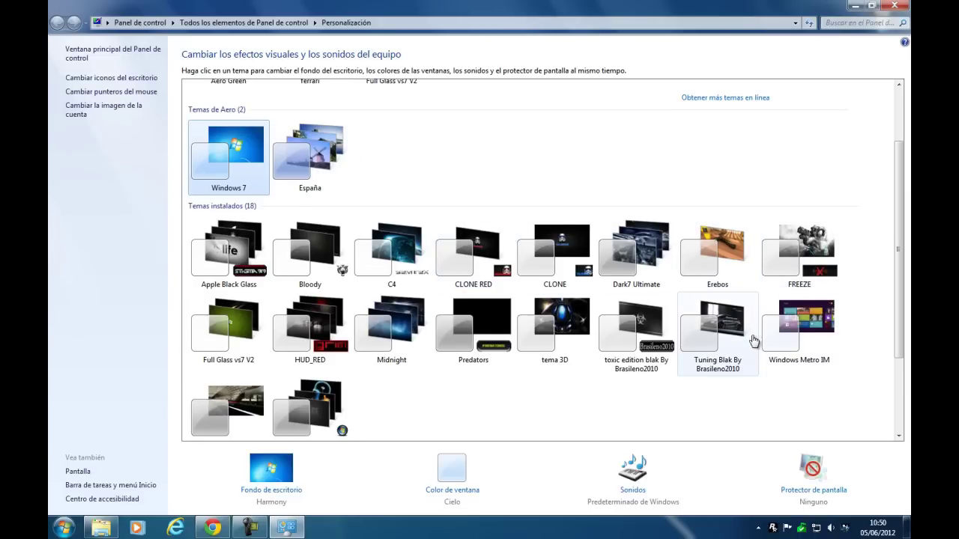
scroll(338, 290, down, 4)
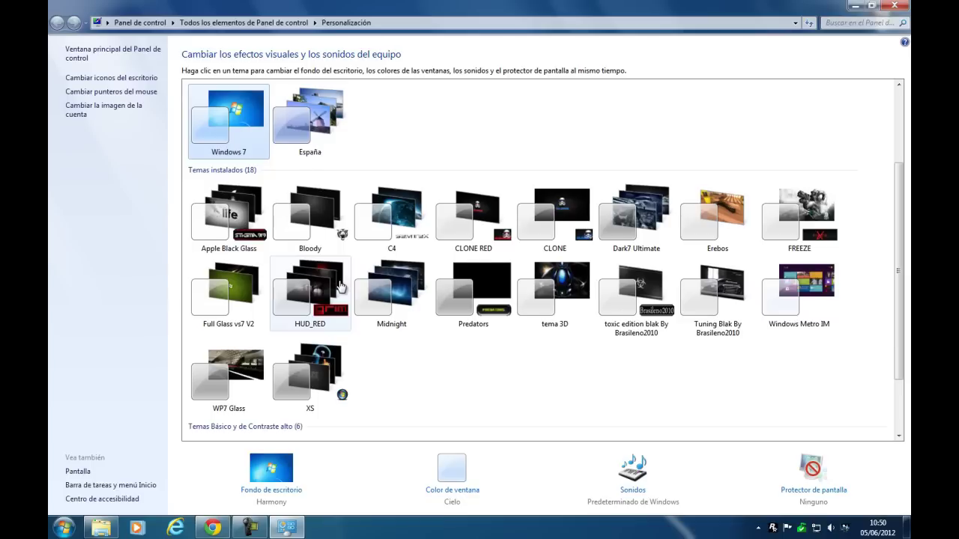
scroll(229, 332, down, 1)
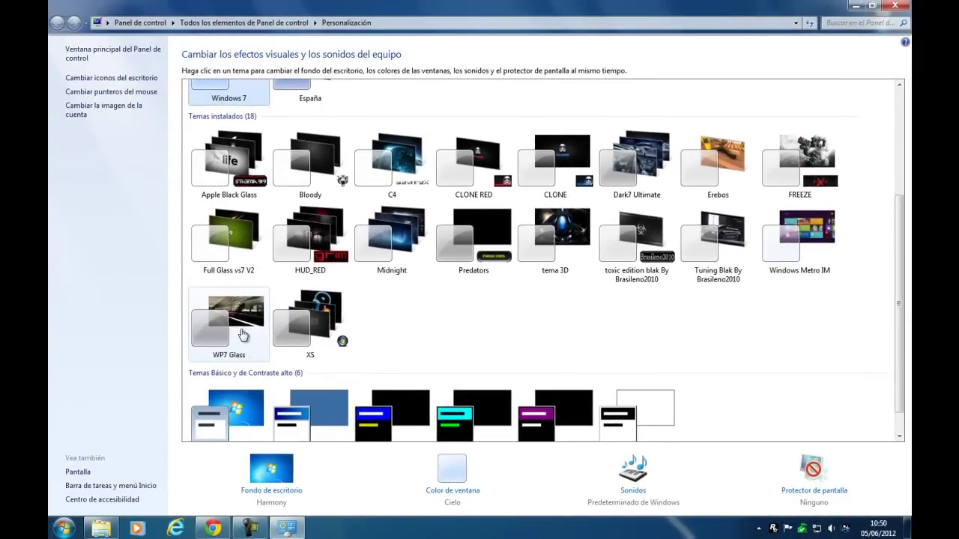
click(243, 335)
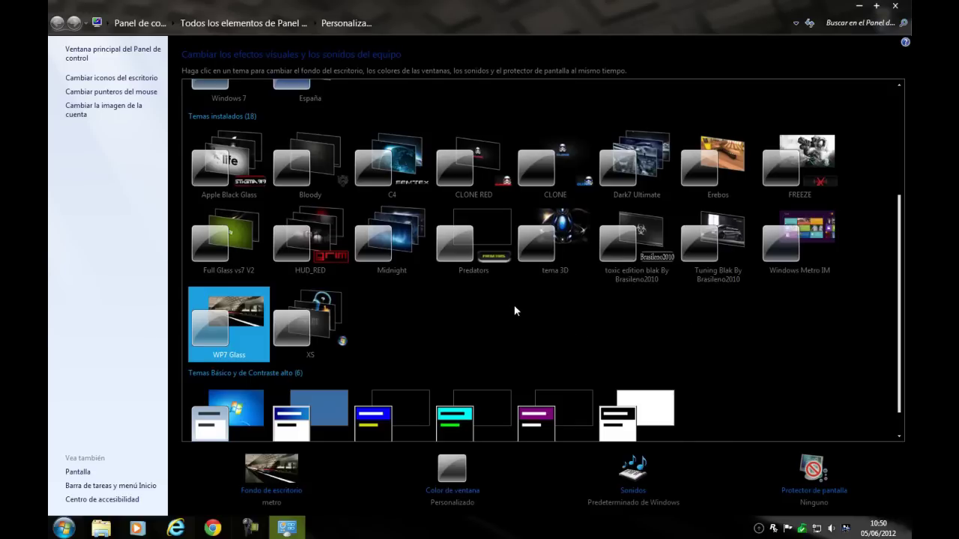
click(896, 6)
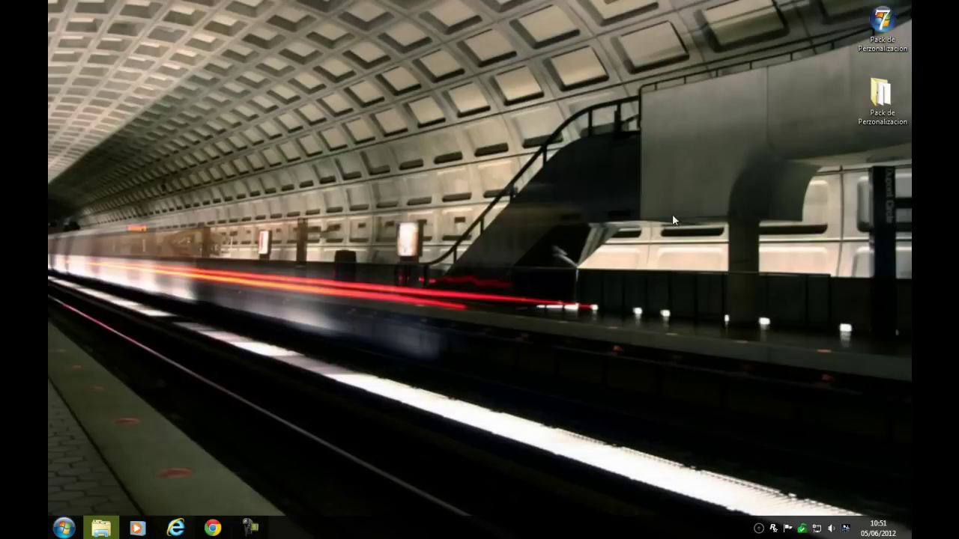
- Restore the Tema Metro folder window, review its WP7 Dark folder and wp7 glass theme file, and return to Pack de Perzonalizacion
click(105, 525)
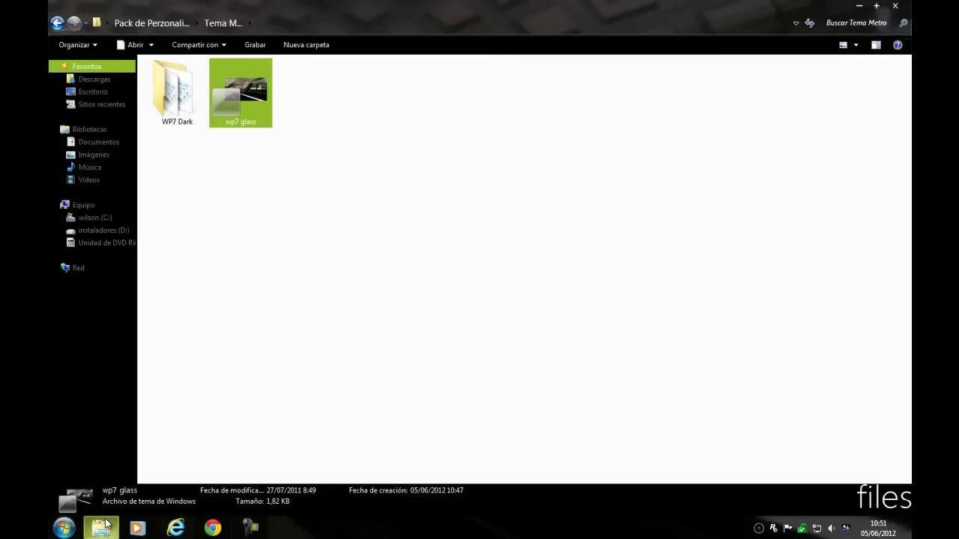
click(180, 124)
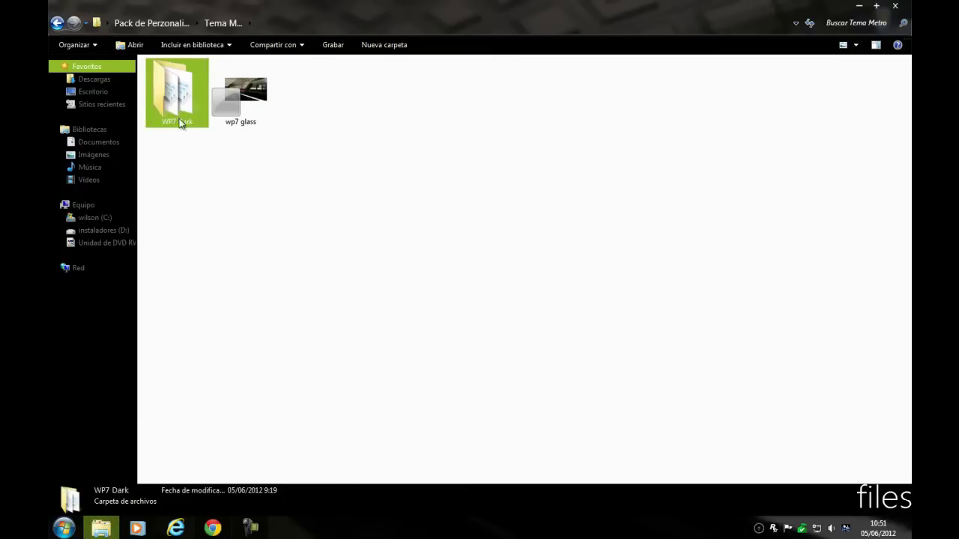
click(251, 109)
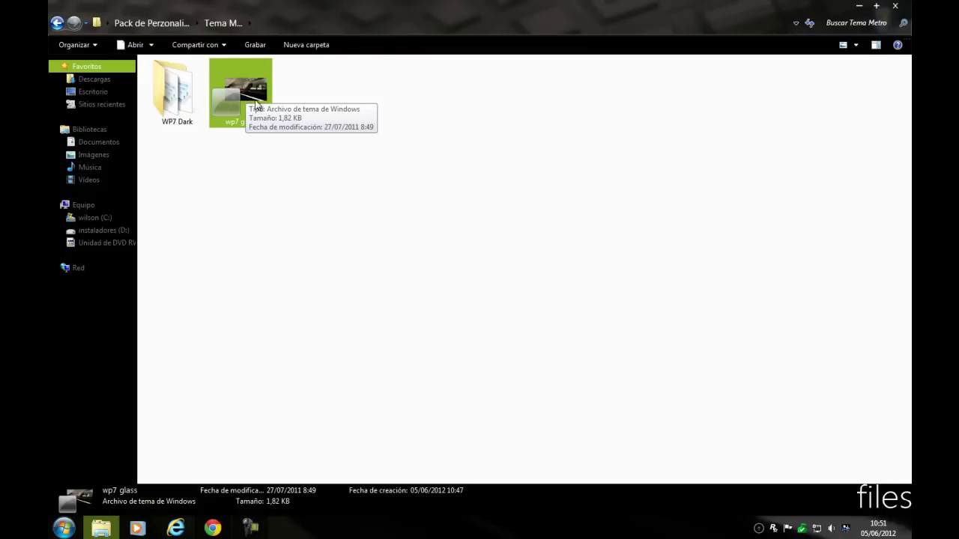
click(58, 24)
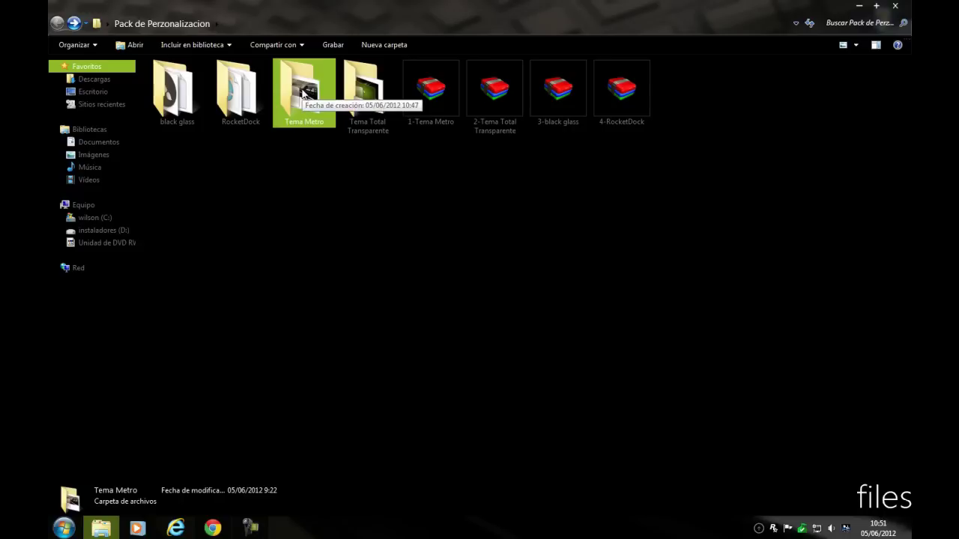
click(417, 242)
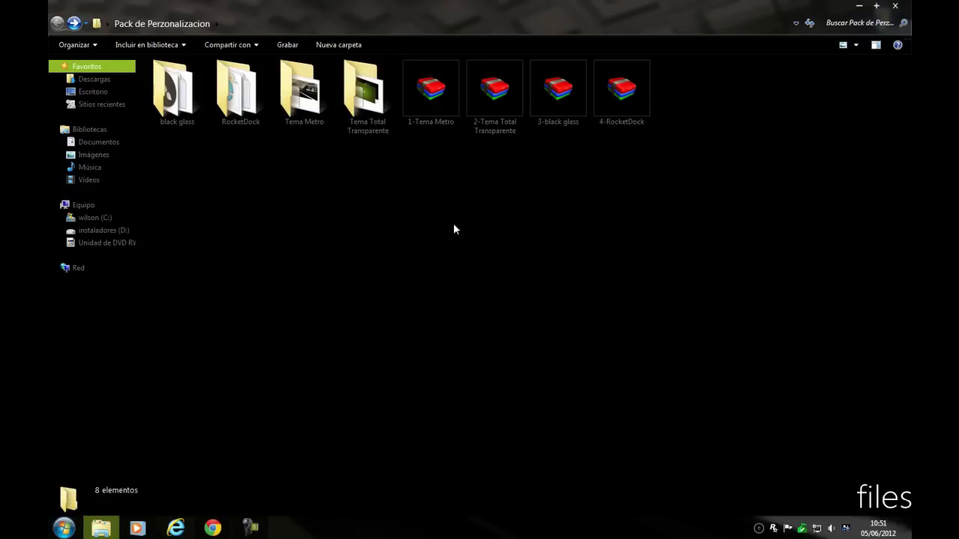
double_click(288, 120)
drag(305, 156, 247, 157)
click(57, 23)
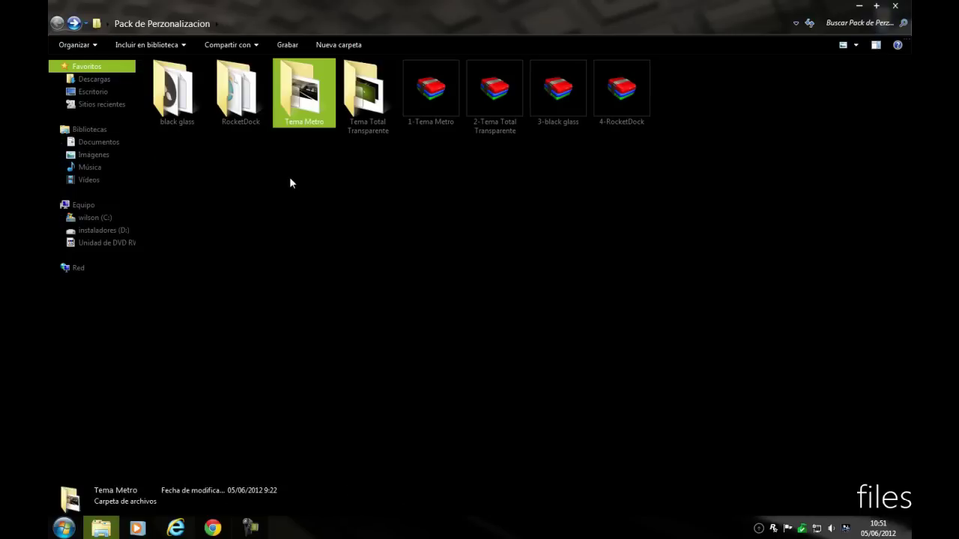
- Apply the full glass vs7 theme file from the Tema Total Transparente folder and close the Personalization window
click(355, 119)
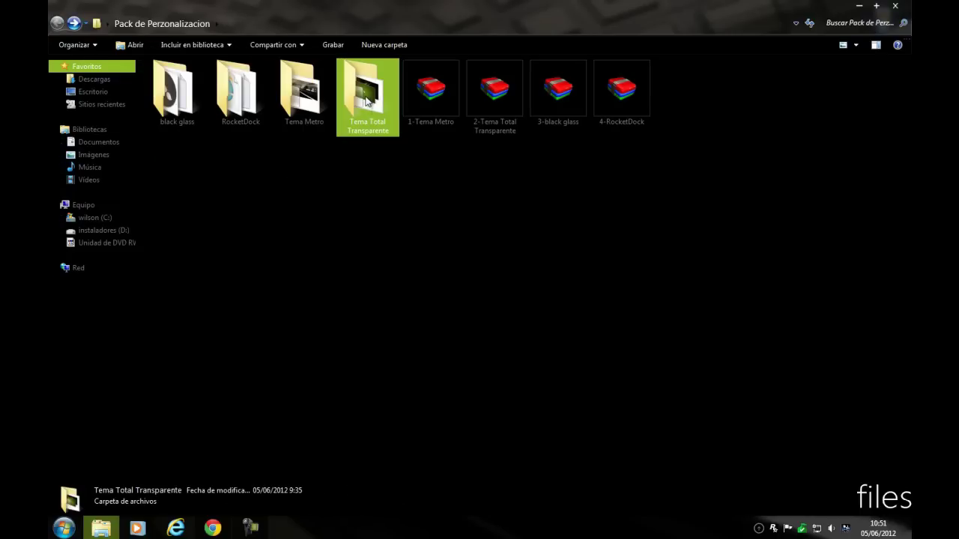
double_click(366, 106)
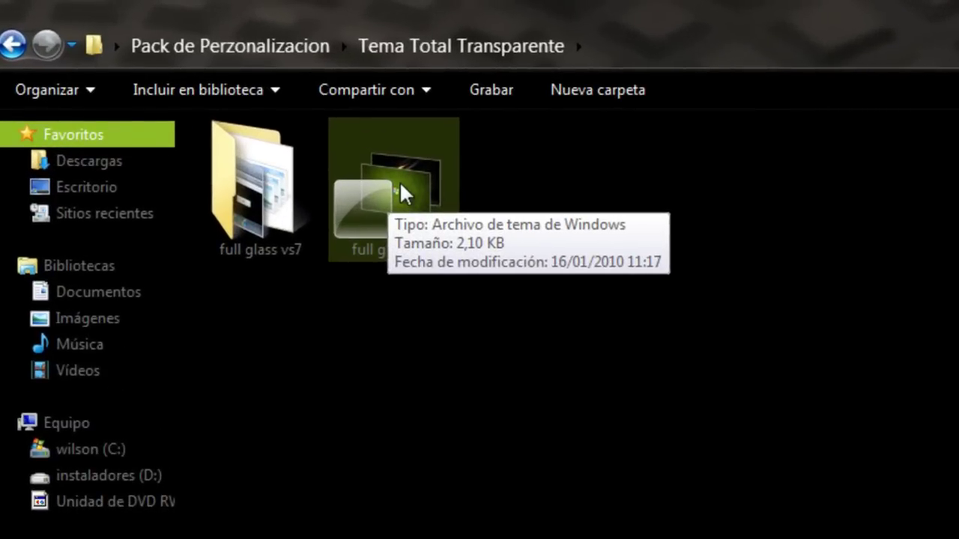
double_click(399, 181)
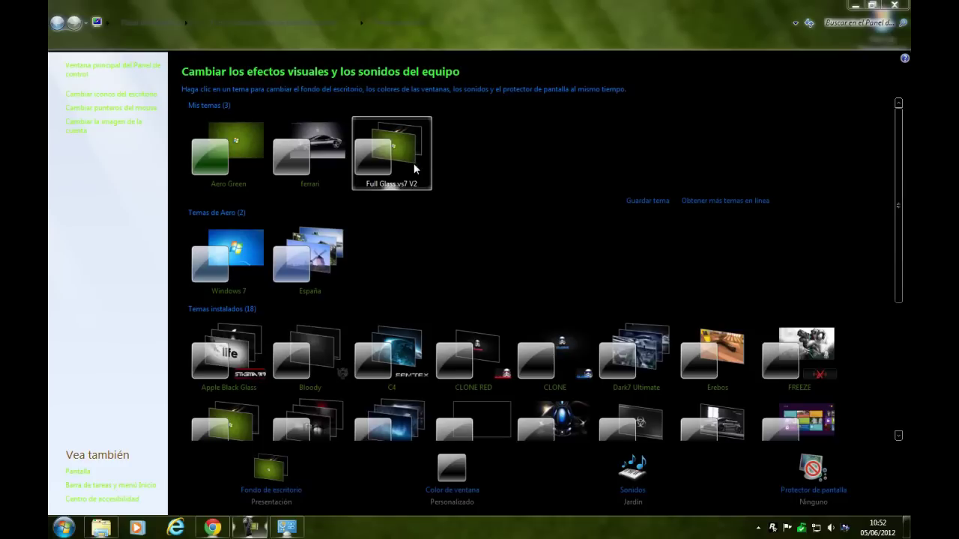
click(890, 6)
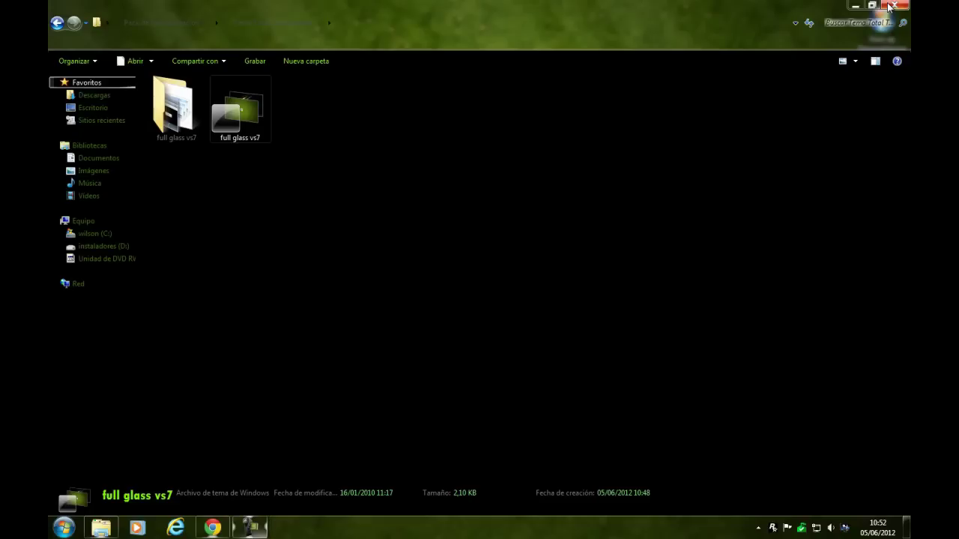
- Run BlackGlassEnhanced from the black glass folder in Pack de Perzonalizacion and close the folder window
click(56, 23)
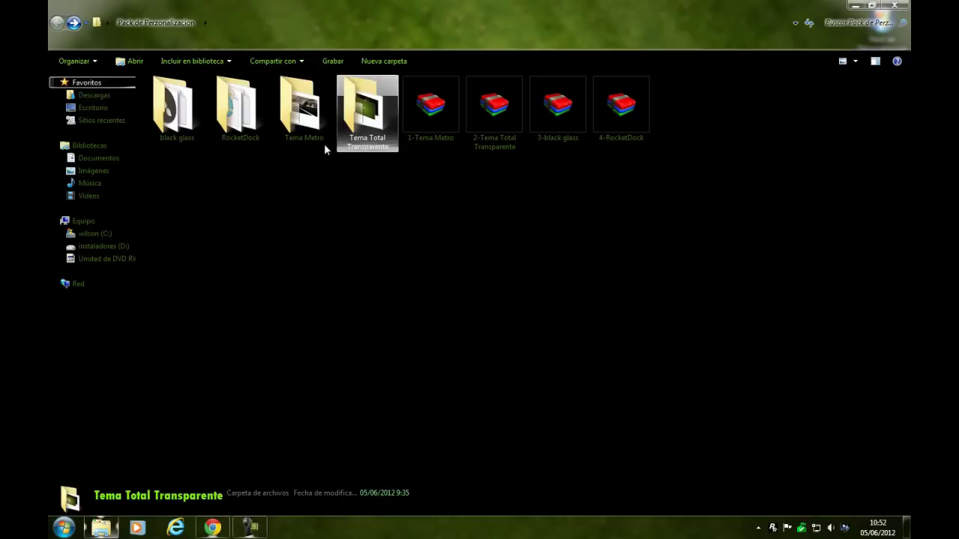
double_click(172, 122)
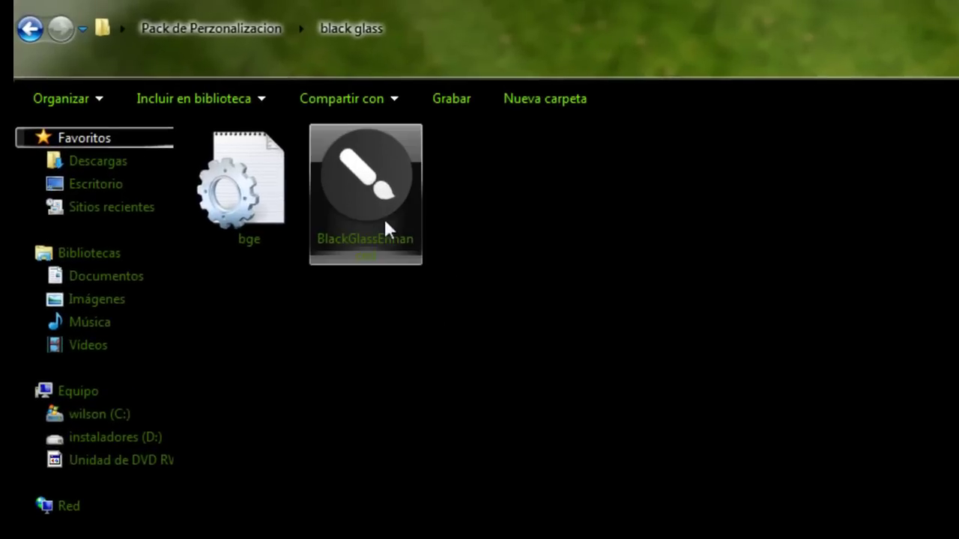
click(355, 202)
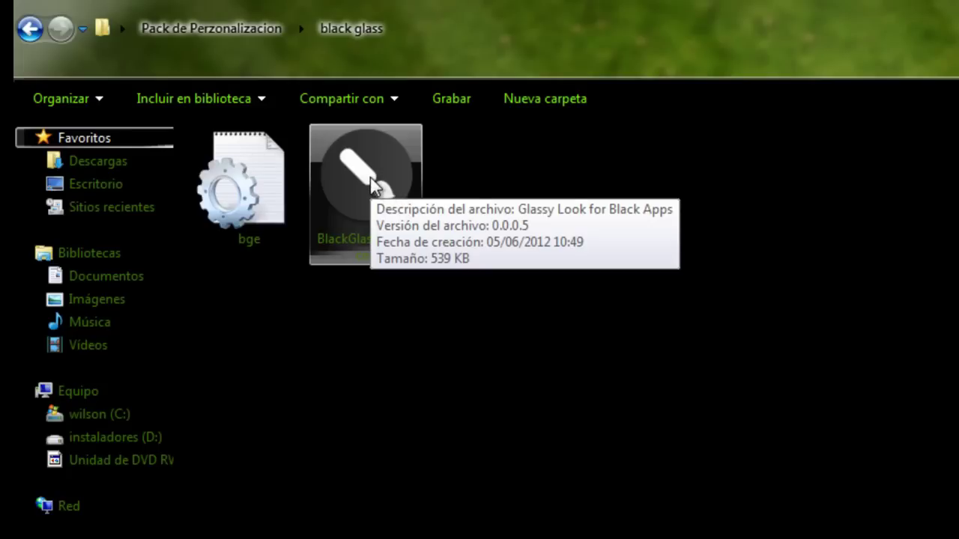
click(367, 180)
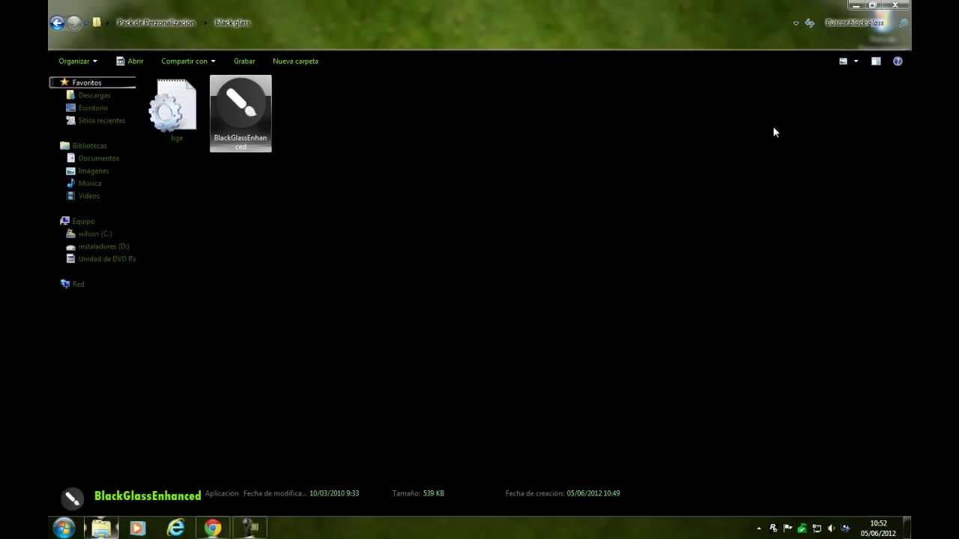
click(897, 7)
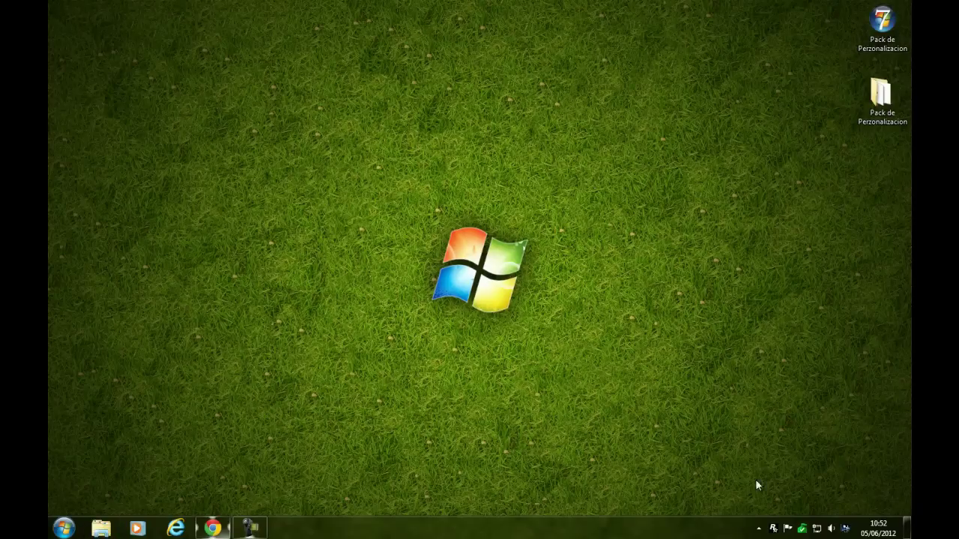
- Open the Options window of the running BlackGlassEnhanced utility and move it higher on the desktop
click(759, 528)
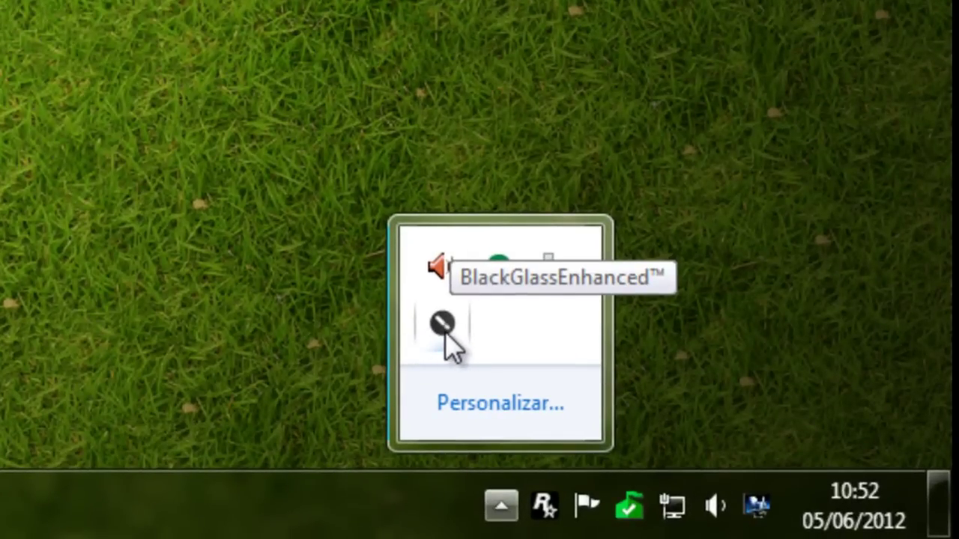
right_click(447, 331)
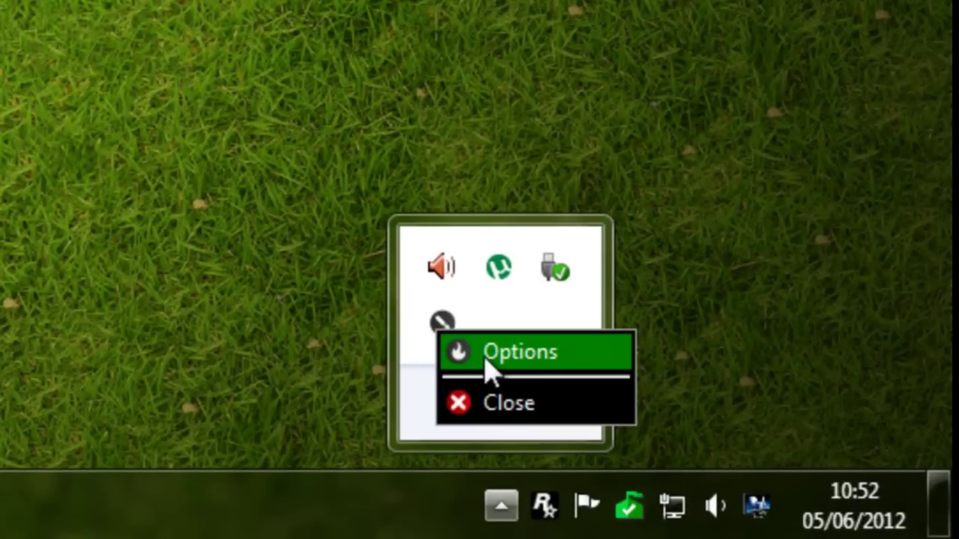
click(510, 359)
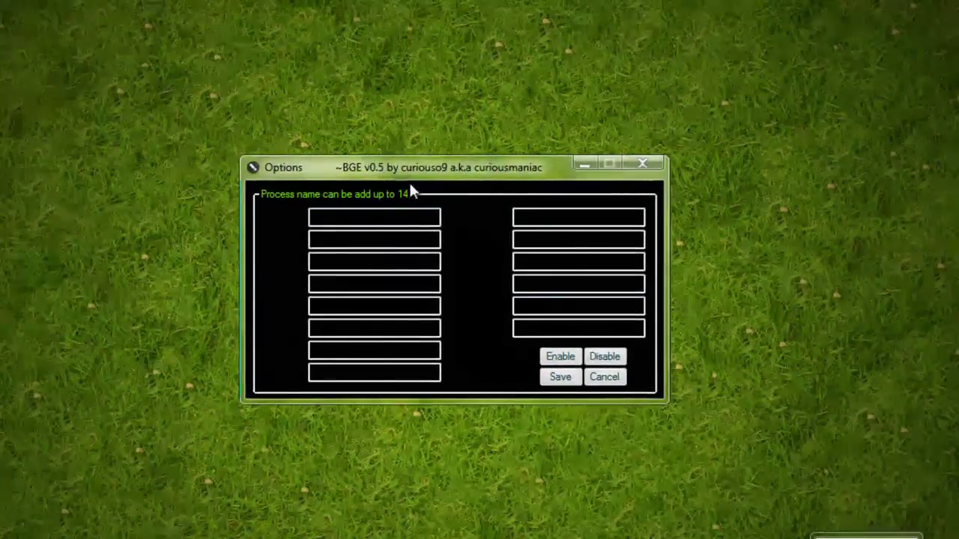
drag(409, 181, 424, 62)
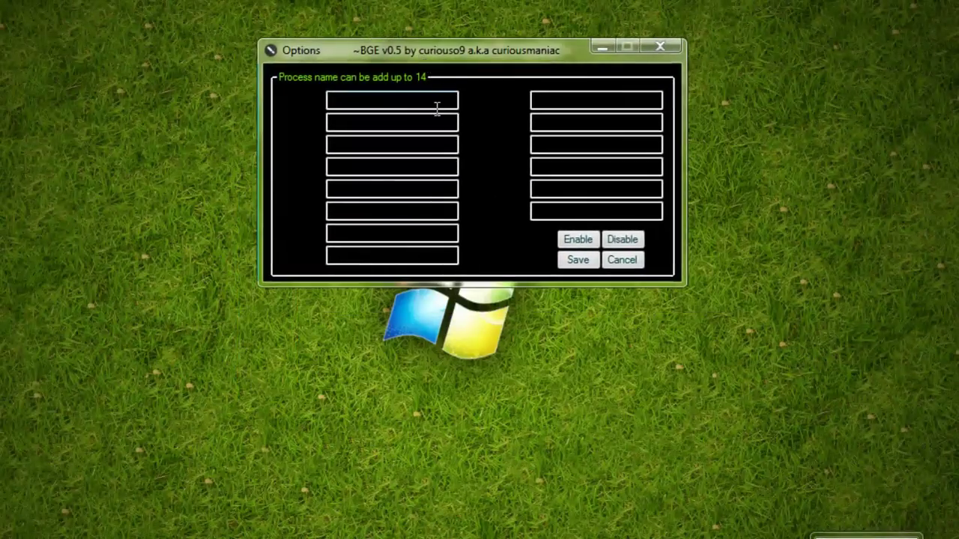
- Highlight the explorer.exe entry in the first process name field to examine it
drag(445, 101, 333, 100)
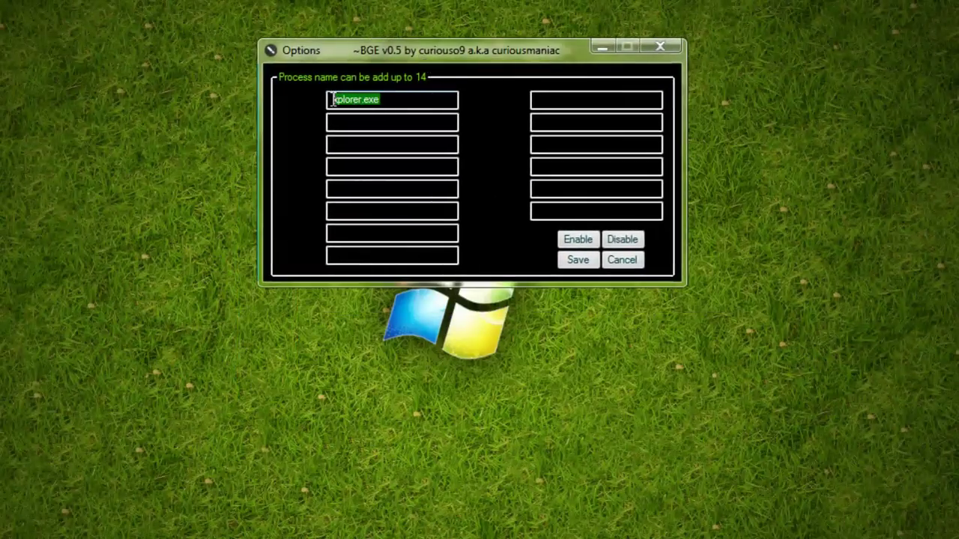
click(386, 99)
drag(387, 98, 315, 104)
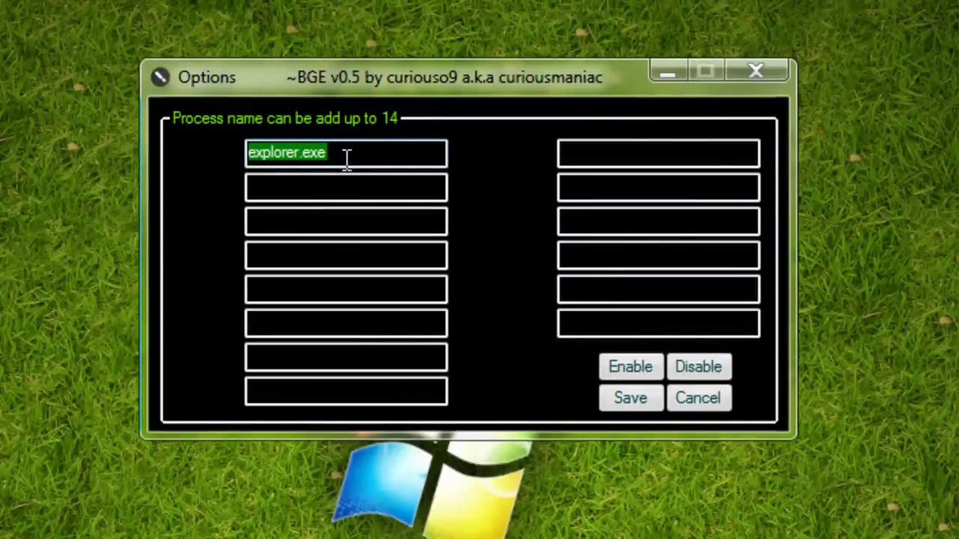
key(BackSpace)
key(ctrl+z)
key(BackSpace)
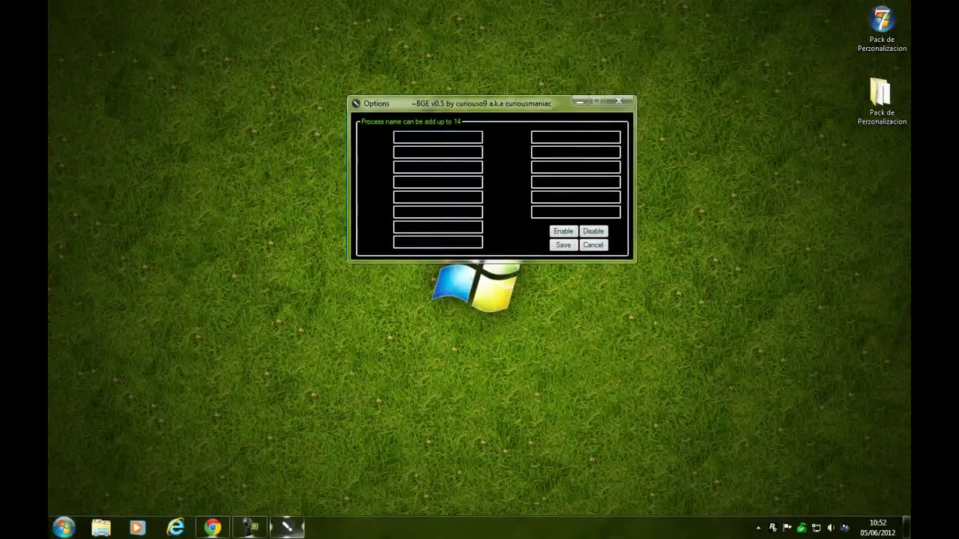
- Open the Documentos library to check its window transparency and close it
click(63, 528)
click(236, 227)
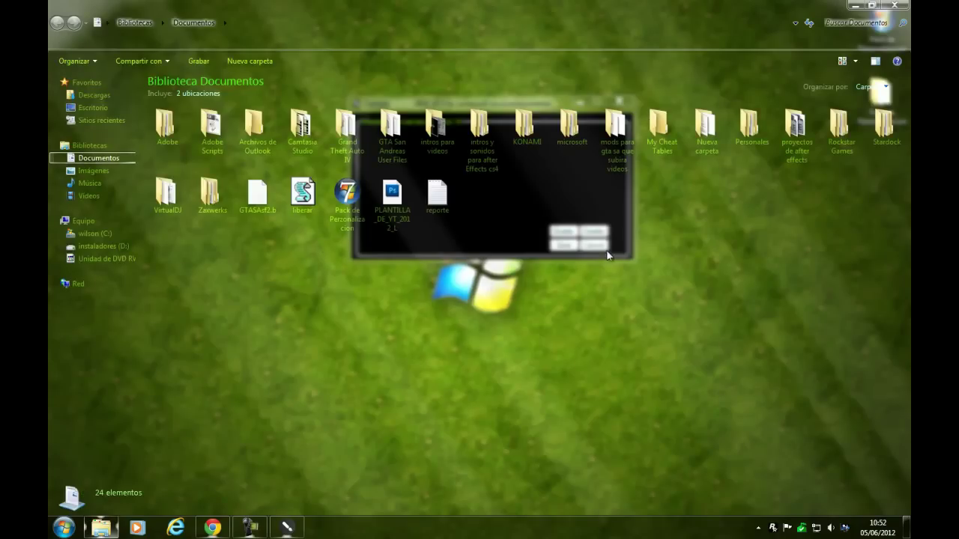
click(901, 6)
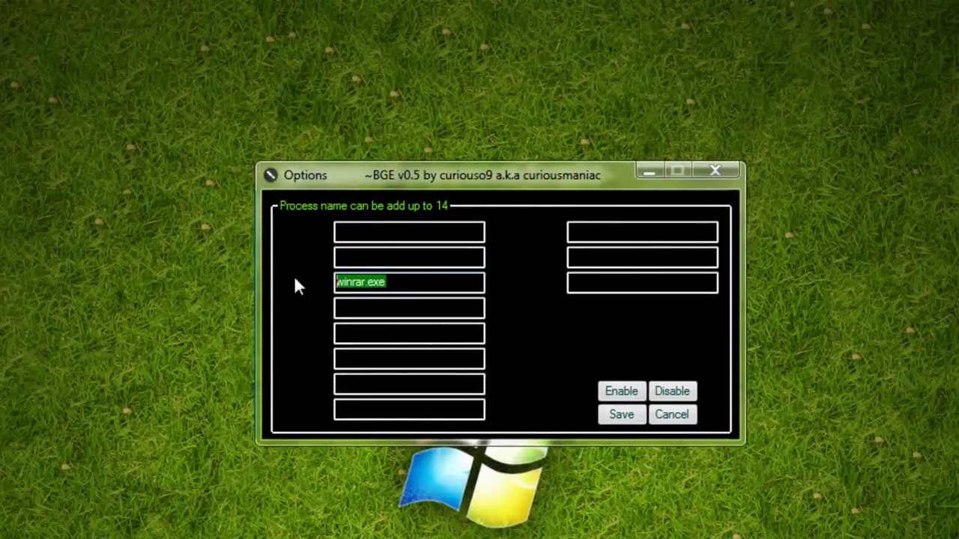
- Enter winrar.exe in the third process name field and highlight the entry
key(Delete)
click(369, 282)
text(winrar.exe)
drag(424, 280, 319, 291)
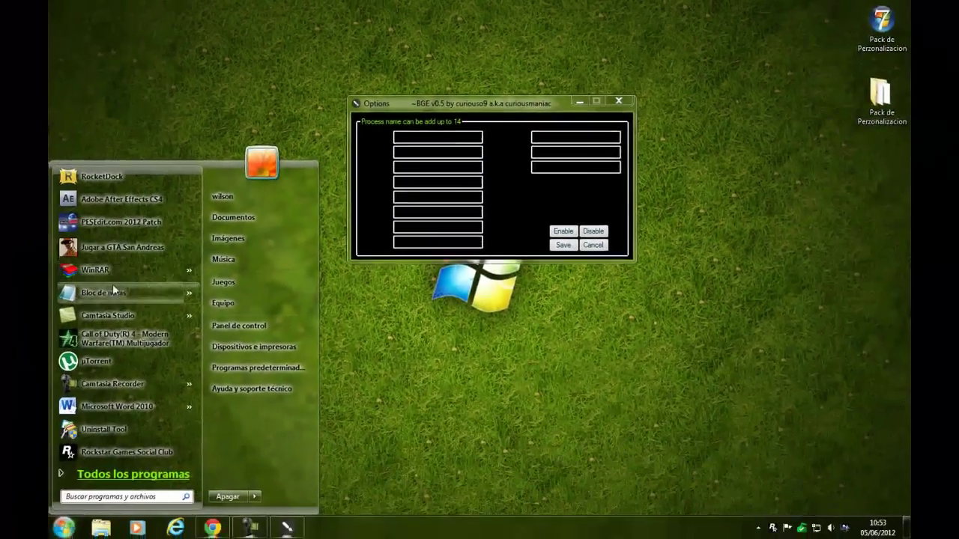
- Open and close Bloc de notas to check its glass effect, and save the BlackGlassEnhanced options
click(112, 284)
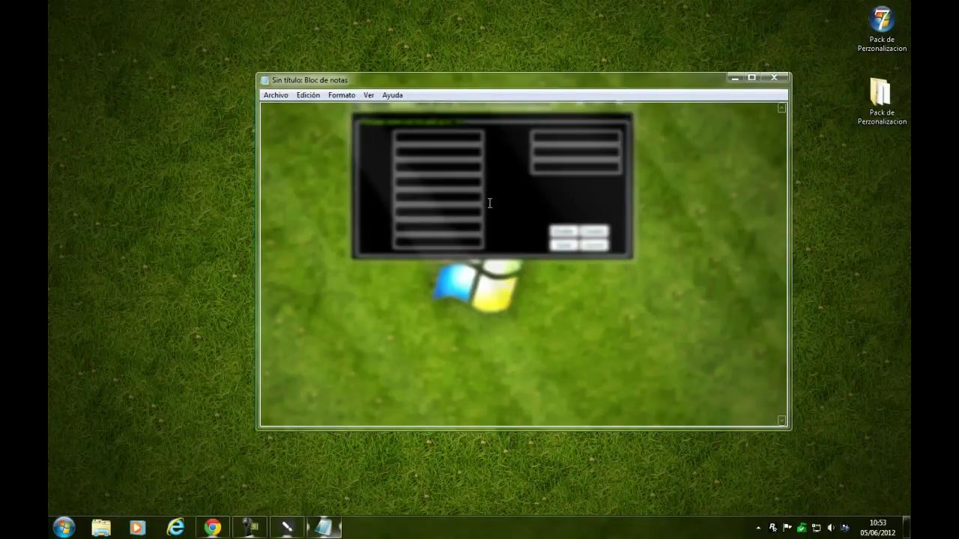
click(779, 81)
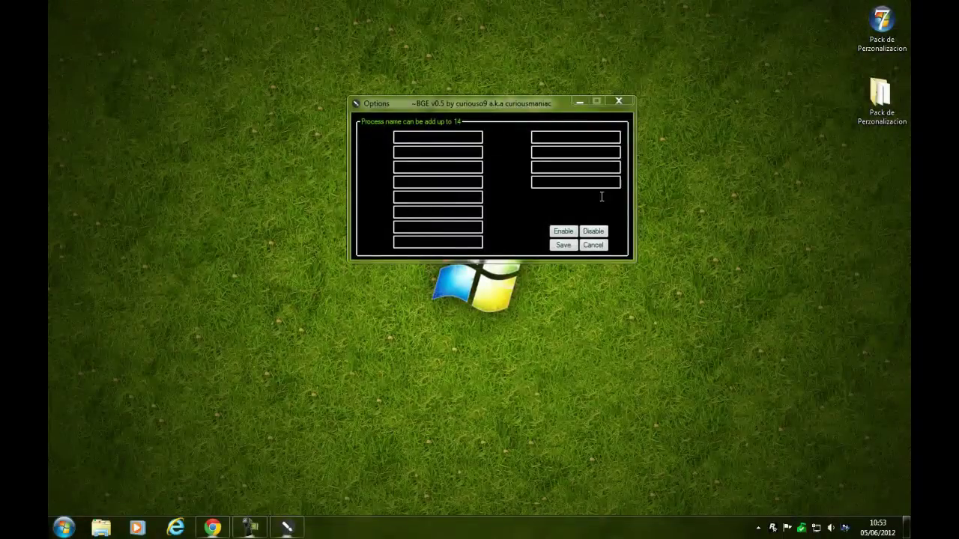
click(562, 246)
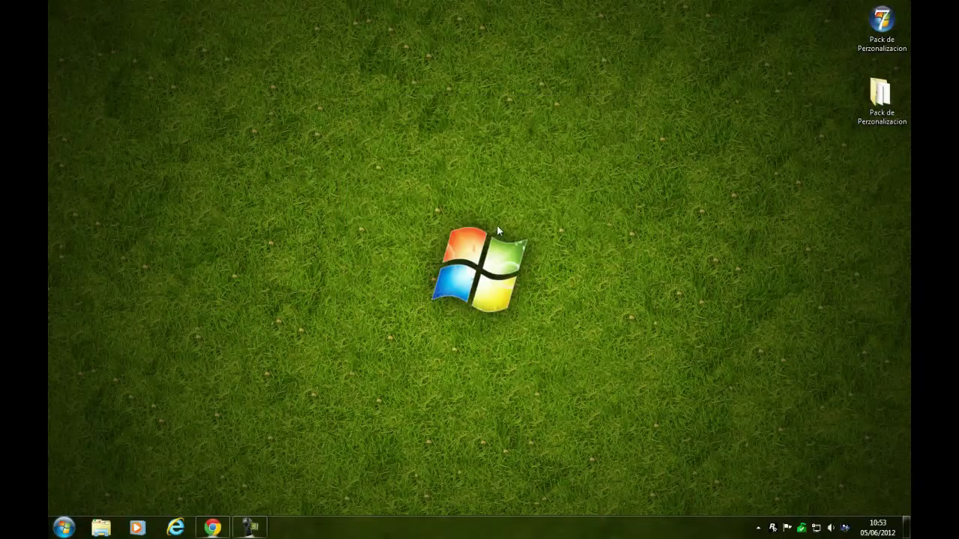
click(213, 528)
click(215, 528)
- Open the RocketDock folder inside Pack de Perzonalizacion and show its files as large icons
double_click(880, 94)
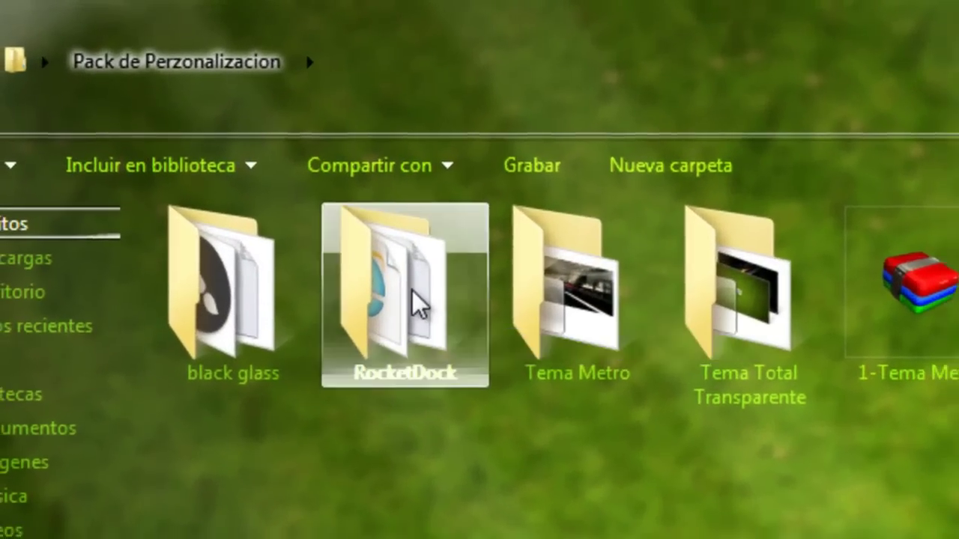
double_click(274, 165)
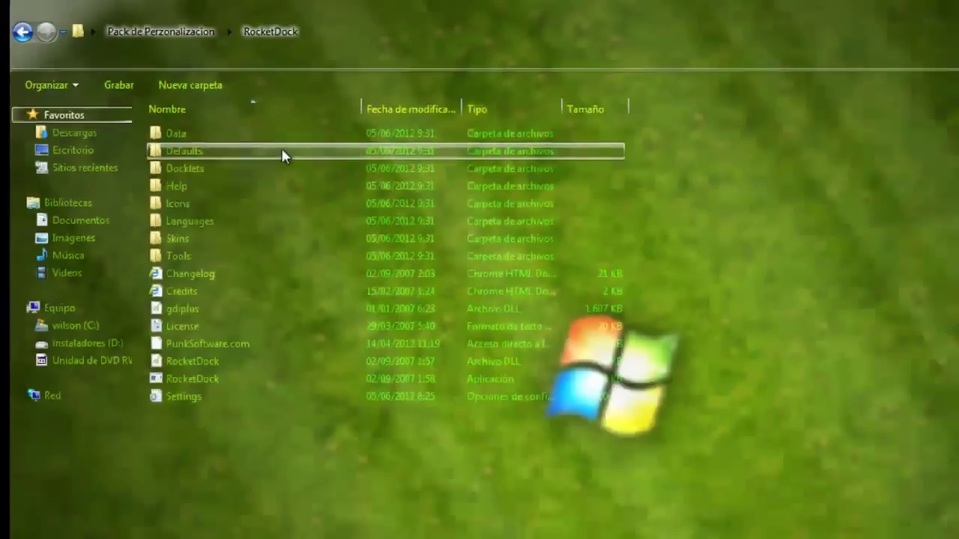
click(218, 384)
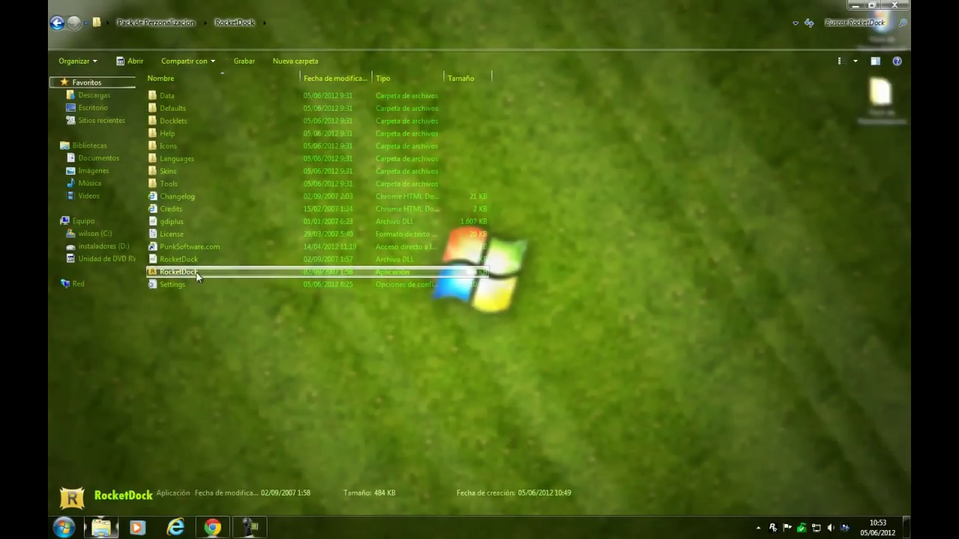
right_click(193, 304)
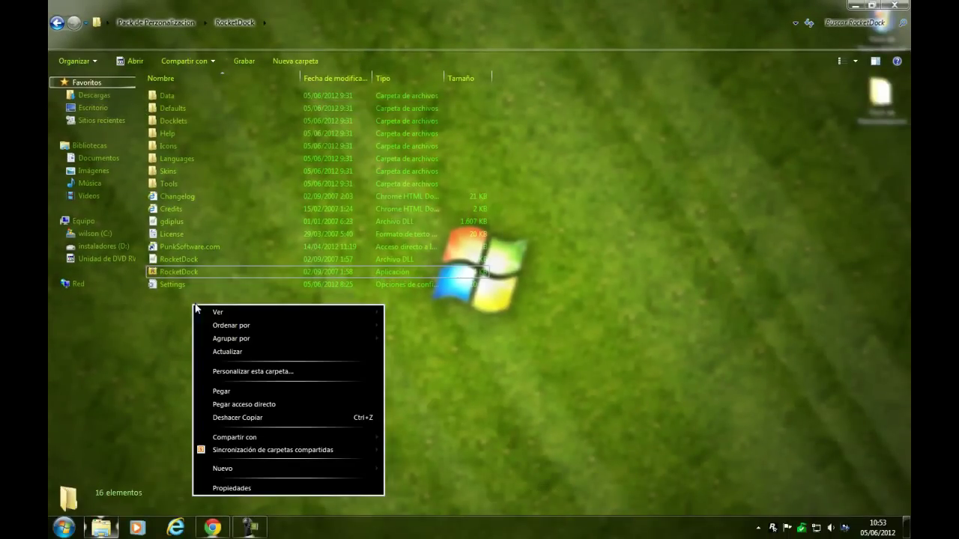
mouse_move(222, 312)
click(426, 325)
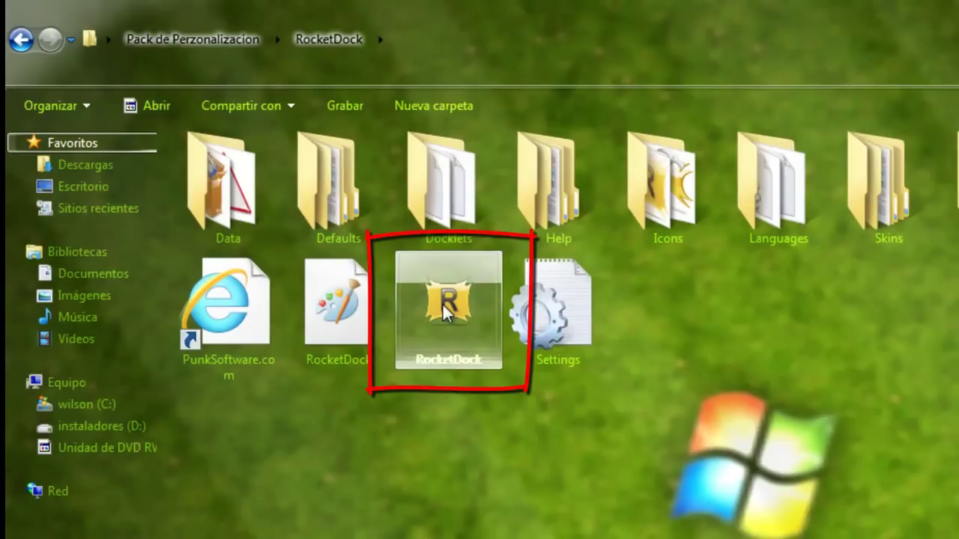
- Launch the RocketDock application from its folder and show the desktop
drag(442, 302, 458, 533)
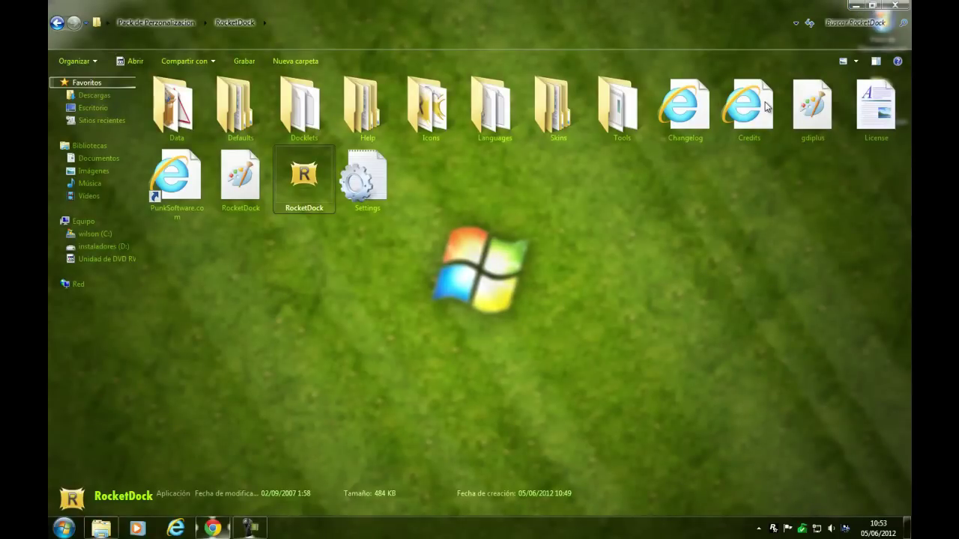
key(super+d)
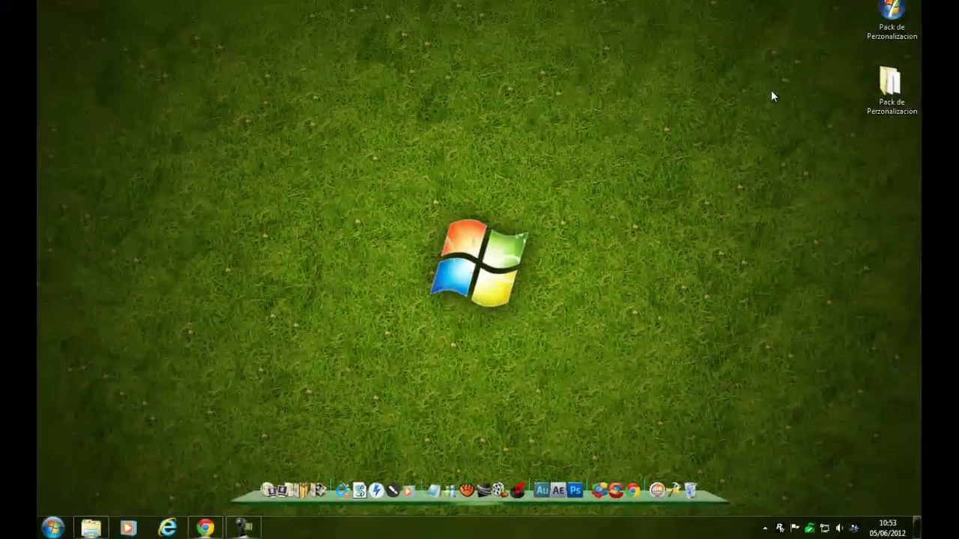
- Return to the Pack de Perzonalizacion folder, review its theme, RocketDock and black glass folders, and close the window
key(alt+Tab)
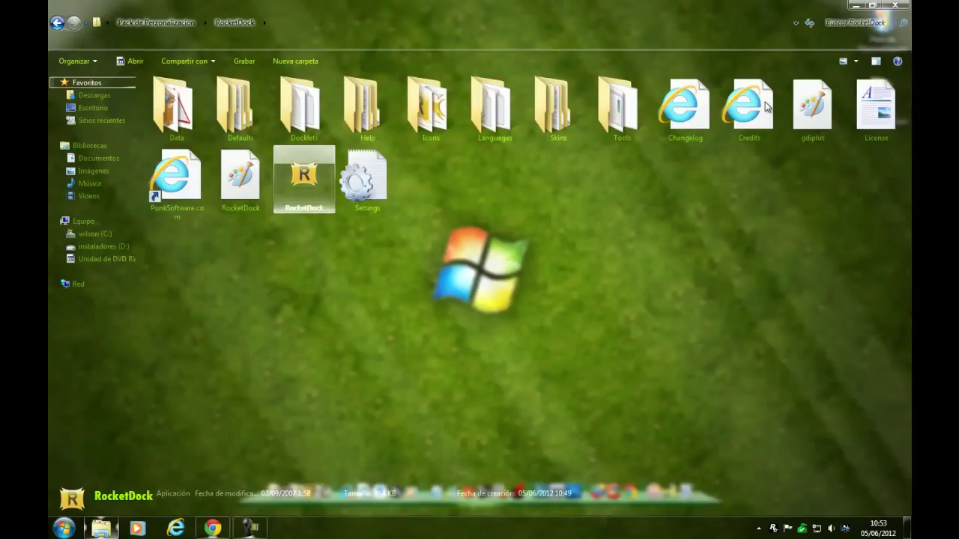
key(BackSpace)
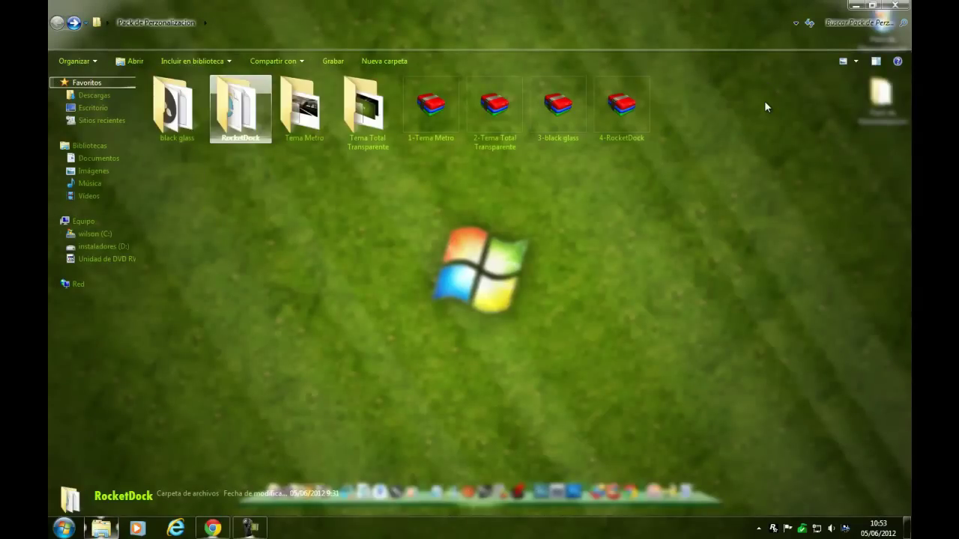
key(Right)
key(Right)
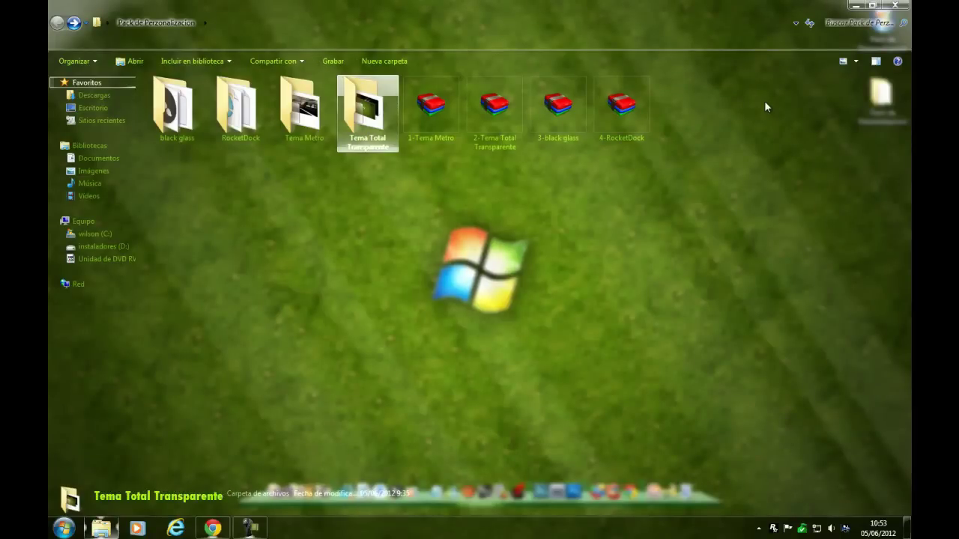
key(Left)
key(shift+Right)
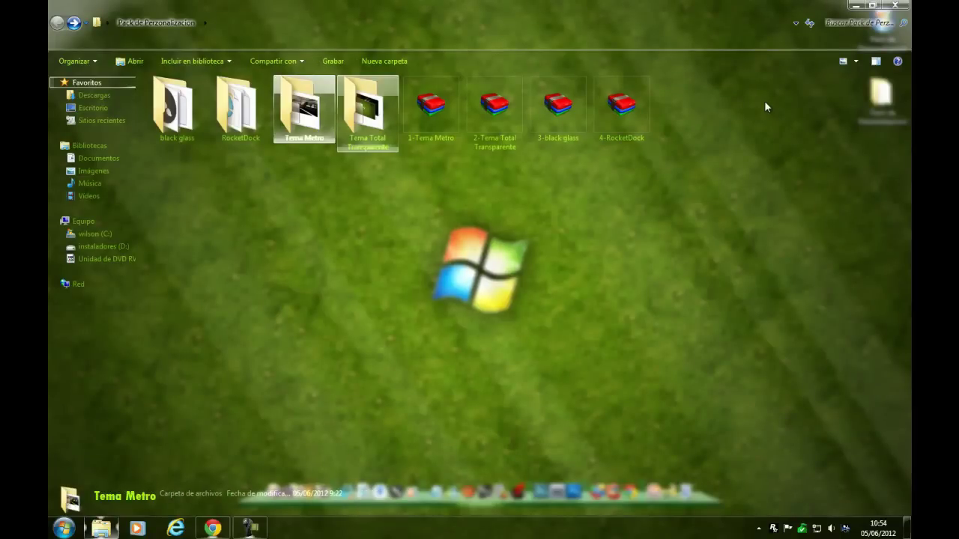
key(Left)
key(Left)
key(Left)
key(ctrl+space)
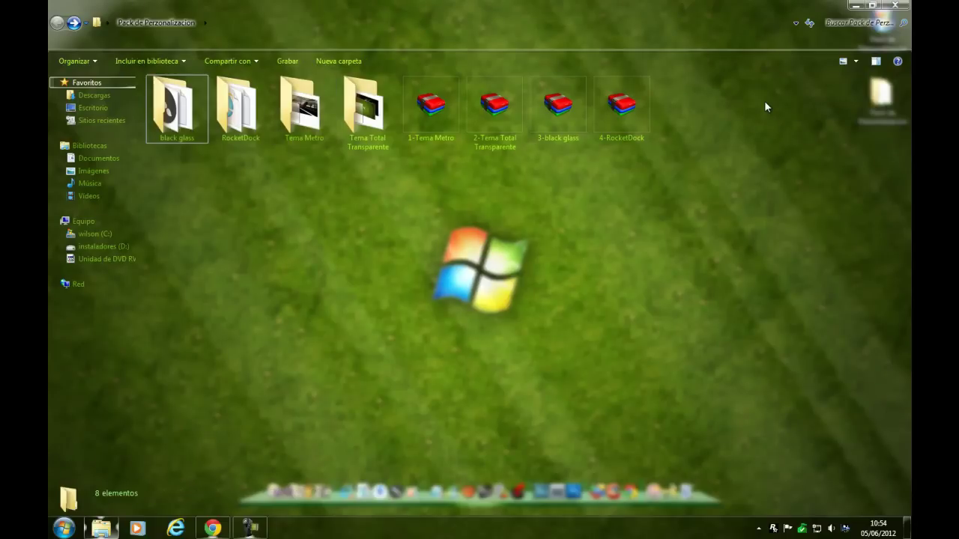
key(alt+F4)
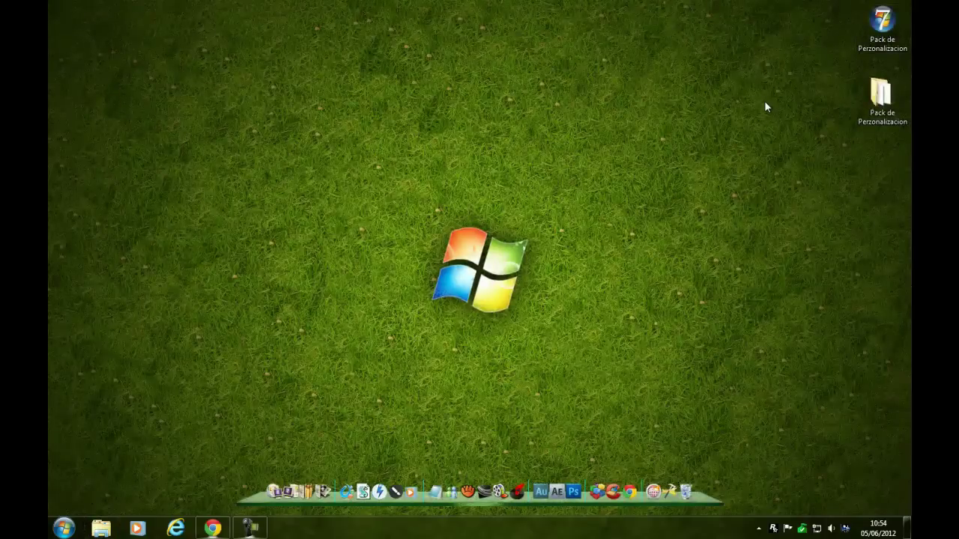